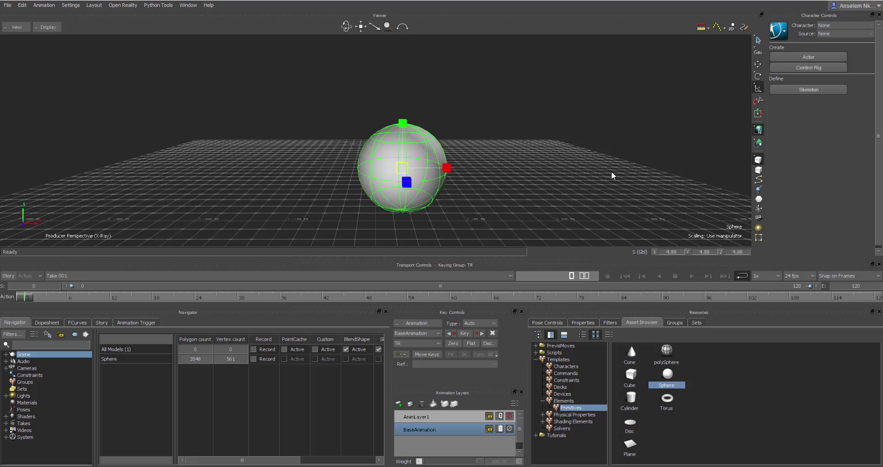
Move the sphere straight up above the grid to a height of about Y 251
{"action": "left_click", "coordinate": [758, 64]}
{"action": "left_click_drag", "start_coordinate": [420, 127], "coordinate": [390, 50]}
{"action": "scroll", "coordinate": [431, 125], "scroll_direction": "down", "scroll_amount": 2}
{"action": "scroll", "coordinate": [463, 137], "scroll_direction": "up", "scroll_amount": 3}
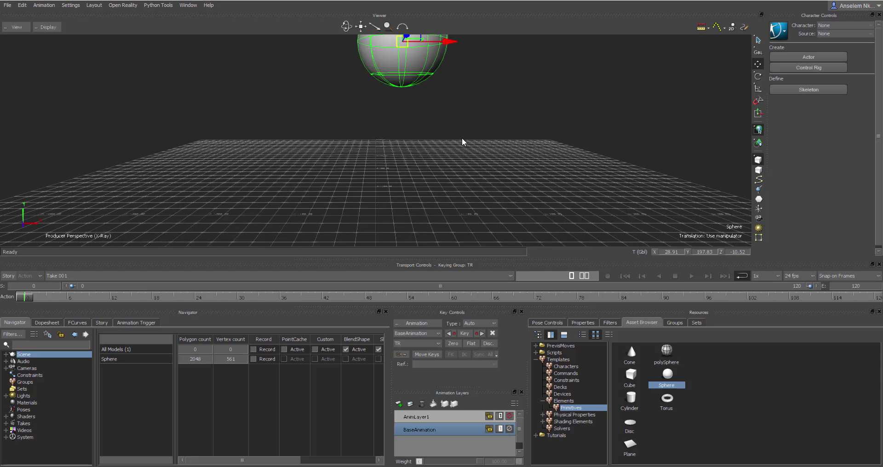
{"action": "scroll", "coordinate": [462, 137], "scroll_direction": "down", "scroll_amount": 3}
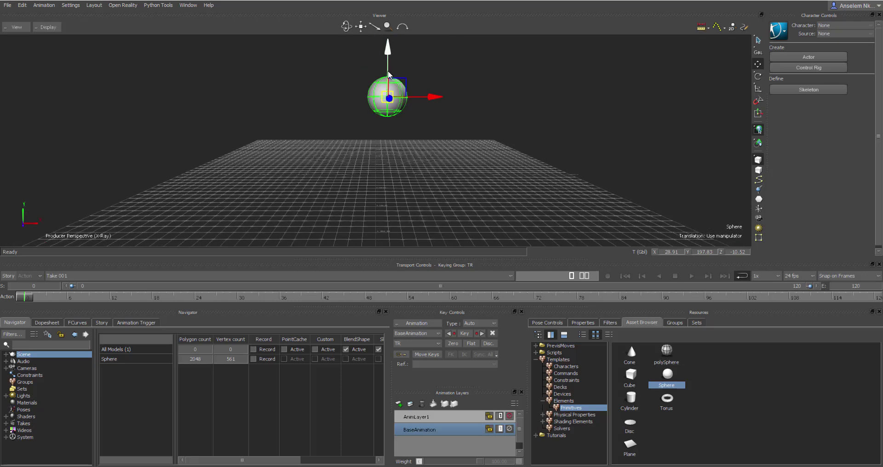
{"action": "left_click_drag", "start_coordinate": [389, 74], "coordinate": [389, 49]}
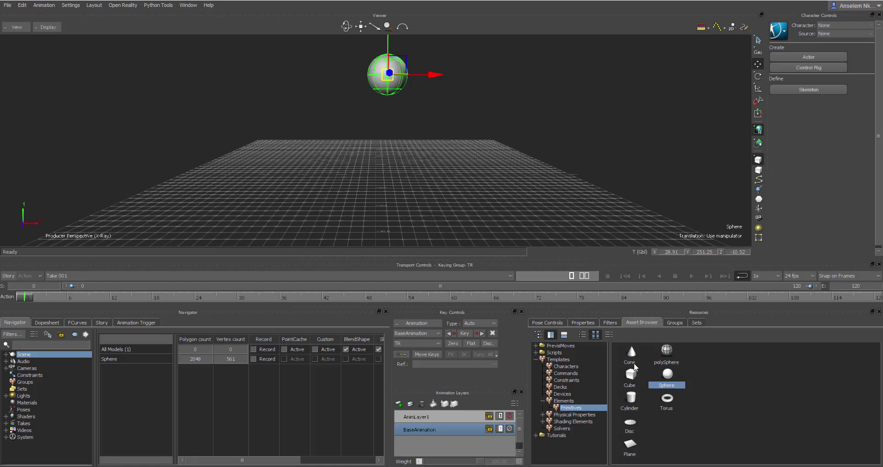
Add a cube primitive on the grid below the sphere and scale it uniformly to about 5.06
{"action": "left_click_drag", "start_coordinate": [634, 382], "coordinate": [381, 181]}
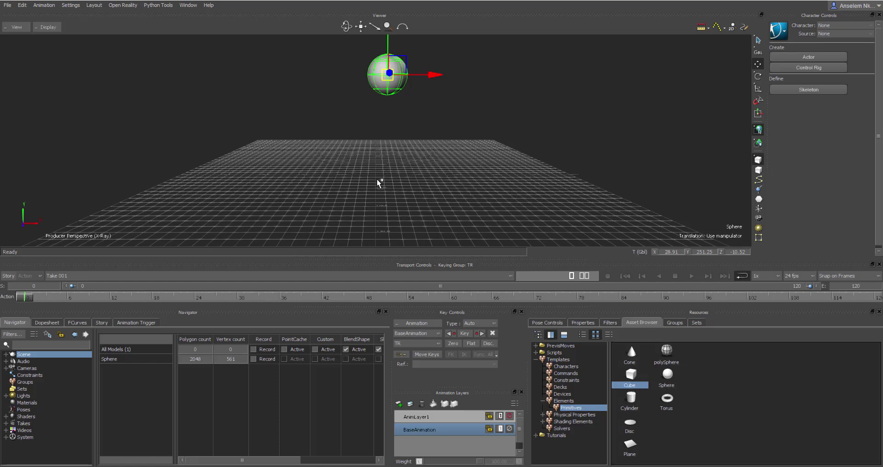
{"action": "left_click", "coordinate": [758, 88]}
{"action": "left_click_drag", "start_coordinate": [387, 183], "coordinate": [576, 172]}
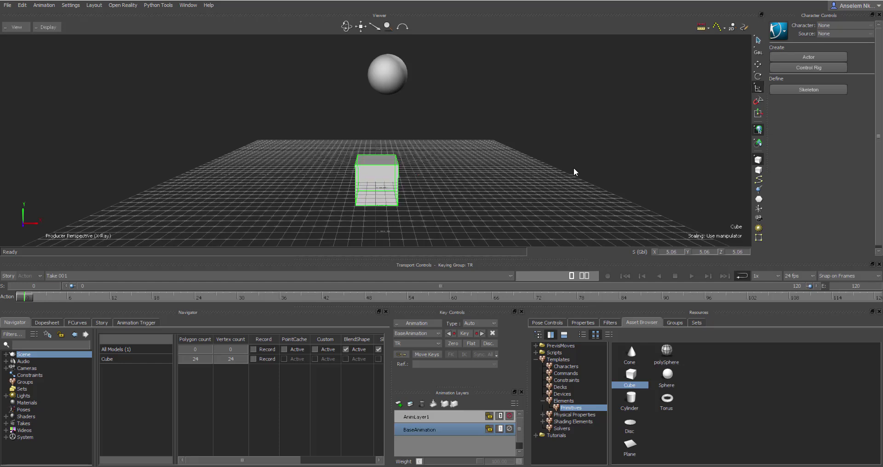
Move the cube under the sphere at about Y 64 and raise the sphere to about Y 314
{"action": "left_click", "coordinate": [758, 64]}
{"action": "left_click_drag", "start_coordinate": [394, 174], "coordinate": [379, 109]}
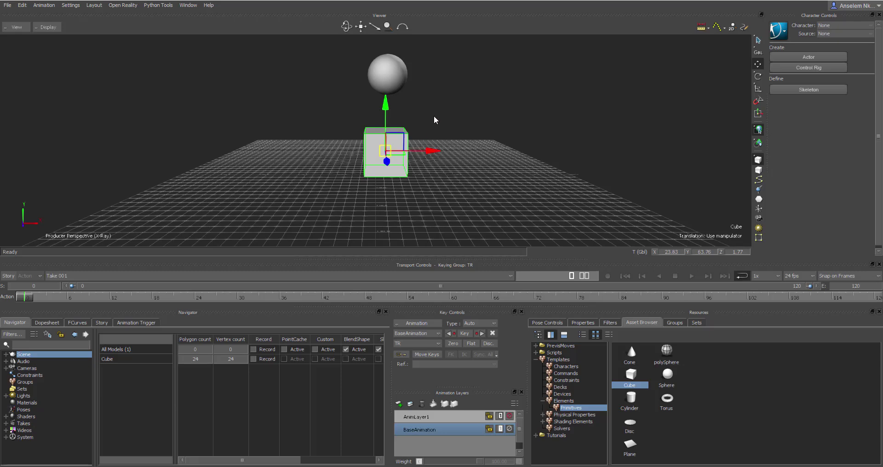
{"action": "left_click_drag", "start_coordinate": [434, 120], "coordinate": [377, 70], "text": "ctrl+shift"}
{"action": "left_click", "coordinate": [353, 88]}
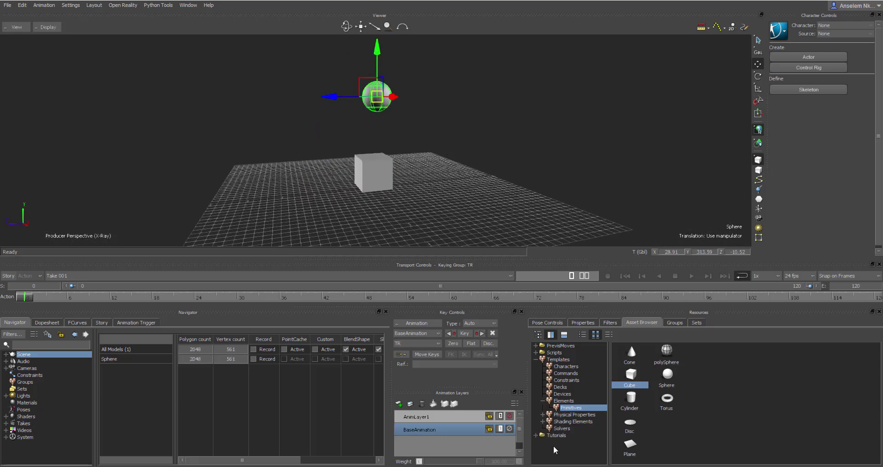
Add a Physics Solver from the solver templates to the scene
{"action": "left_click", "coordinate": [561, 429]}
{"action": "left_click", "coordinate": [635, 366]}
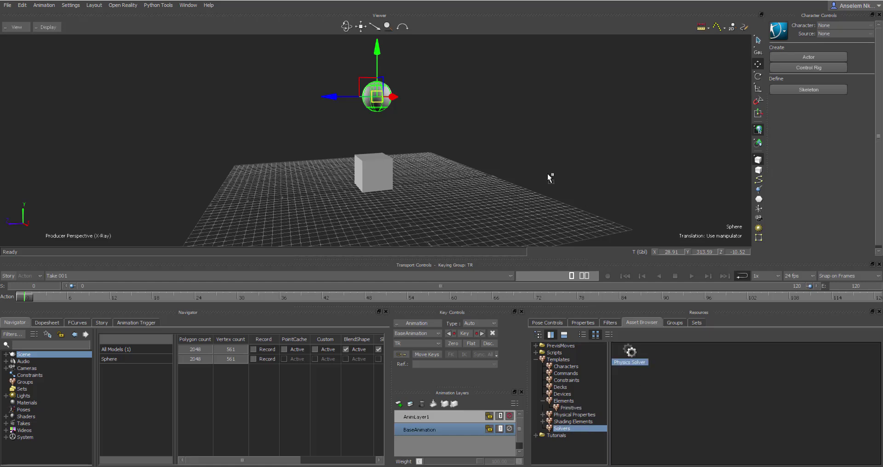
{"action": "left_click_drag", "start_coordinate": [548, 174], "coordinate": [547, 187]}
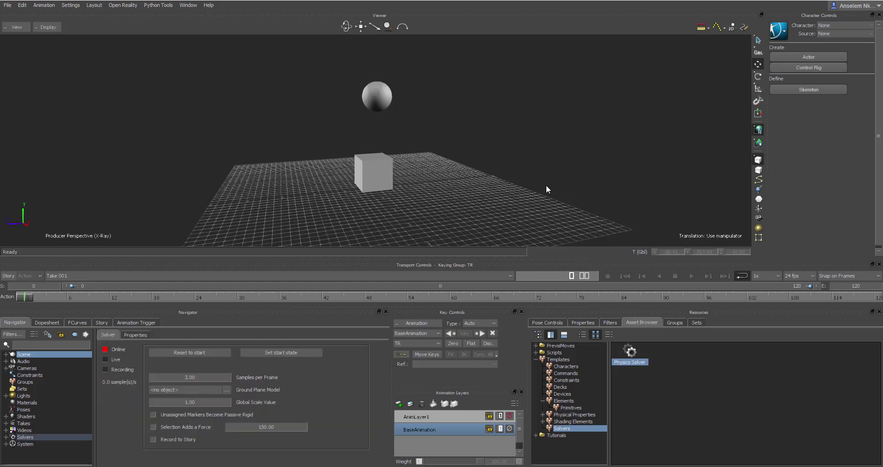
Apply the Rigid Body physical property to both the cube and the sphere
{"action": "left_click", "coordinate": [544, 415]}
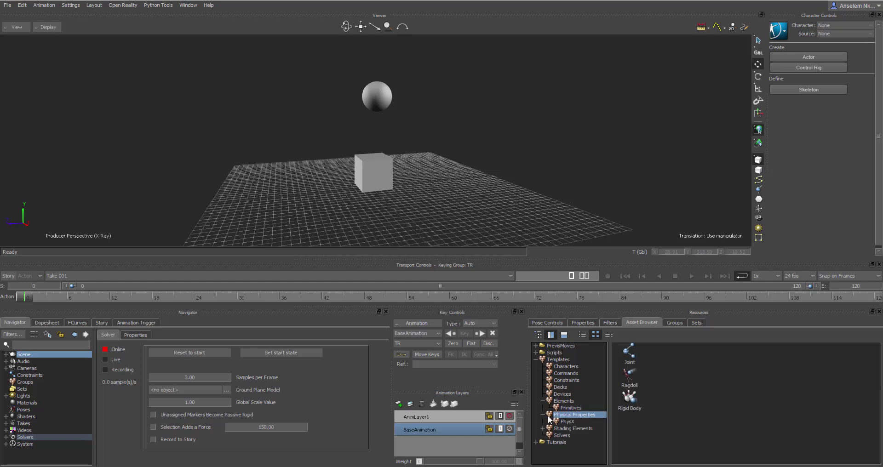
{"action": "left_click", "coordinate": [631, 395]}
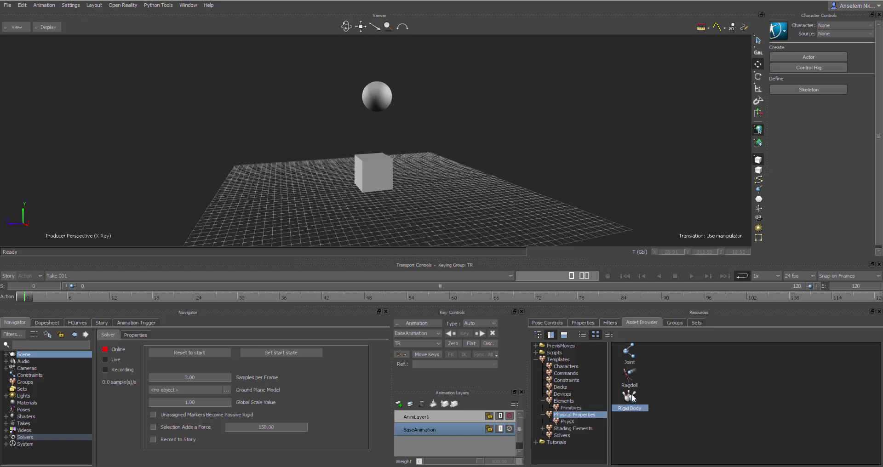
{"action": "left_click_drag", "start_coordinate": [633, 397], "coordinate": [380, 171]}
{"action": "left_click_drag", "start_coordinate": [634, 405], "coordinate": [384, 97]}
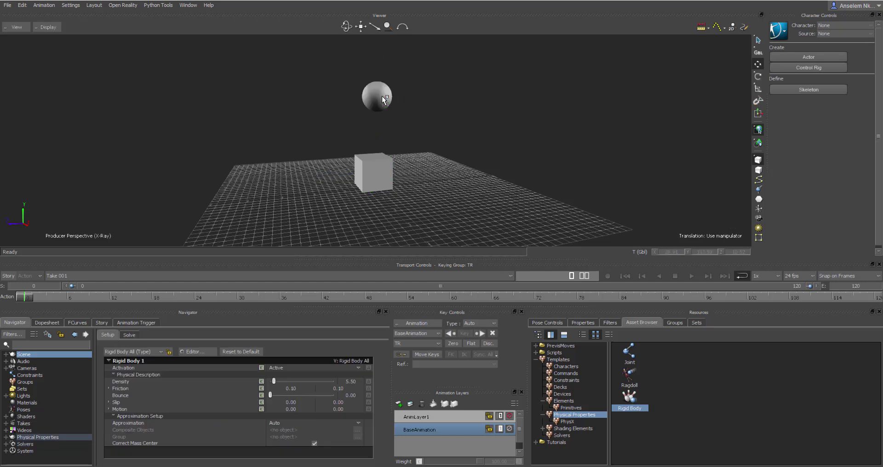
Open the Physics Solver's settings and bring it online with recording enabled
{"action": "left_click", "coordinate": [6, 438]}
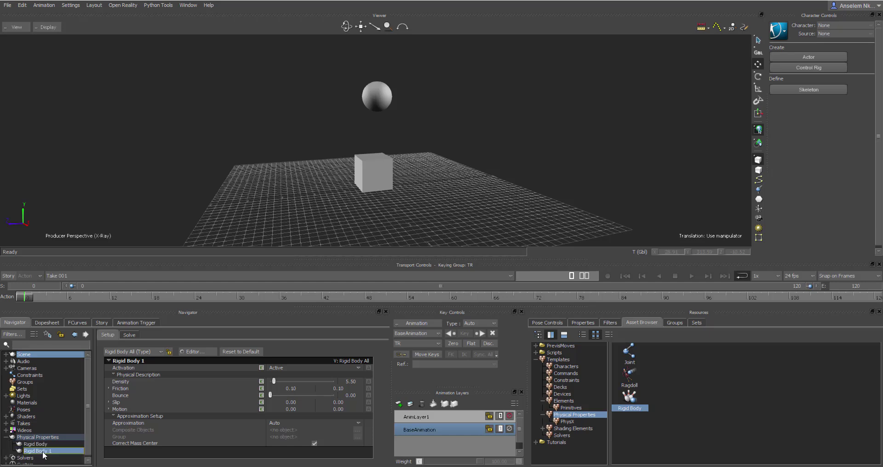
{"action": "left_click", "coordinate": [6, 455]}
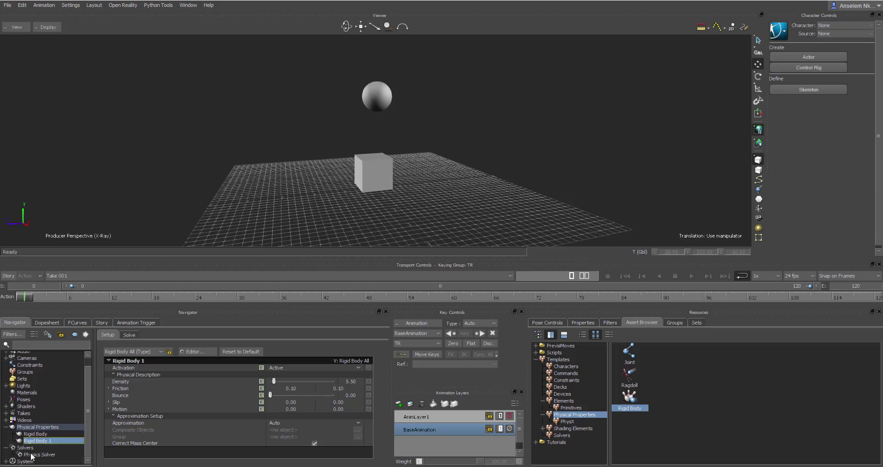
{"action": "left_click", "coordinate": [32, 455]}
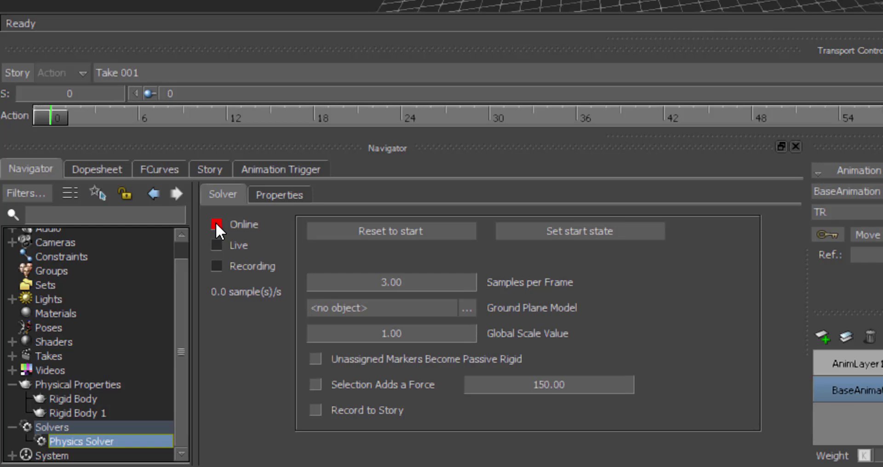
{"action": "left_click", "coordinate": [216, 223]}
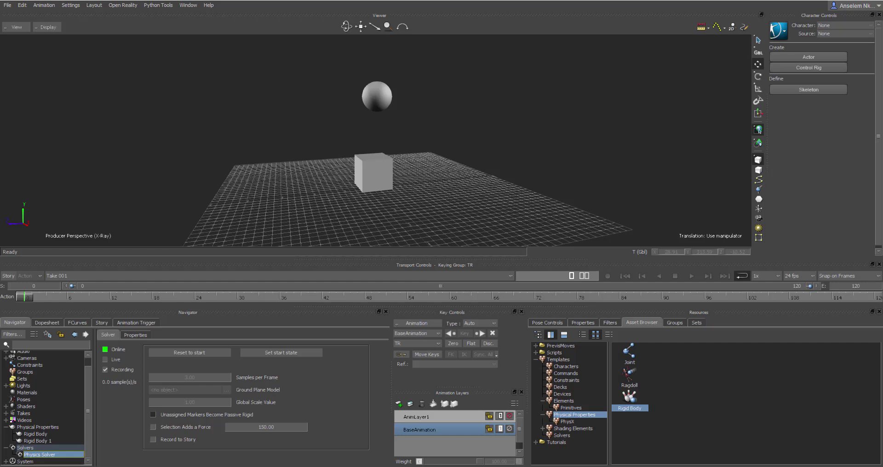
Run the rigid body simulation live, stop it and reset the objects to their start state
{"action": "left_click", "coordinate": [570, 422]}
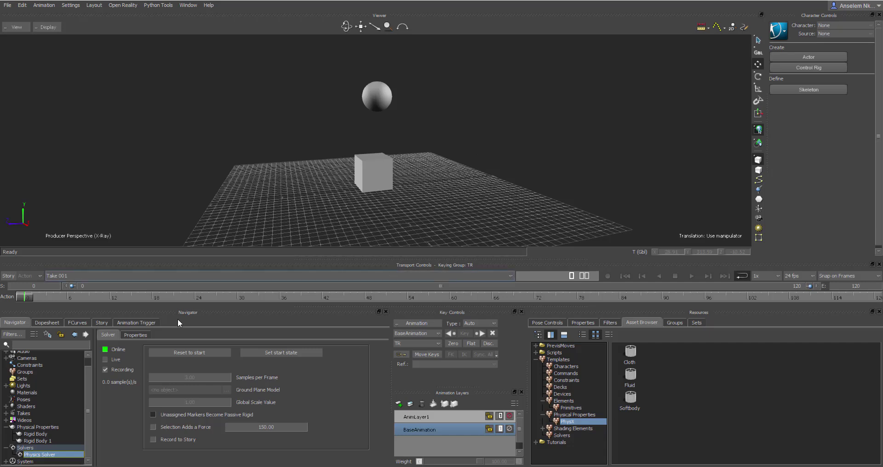
{"action": "left_click", "coordinate": [105, 360]}
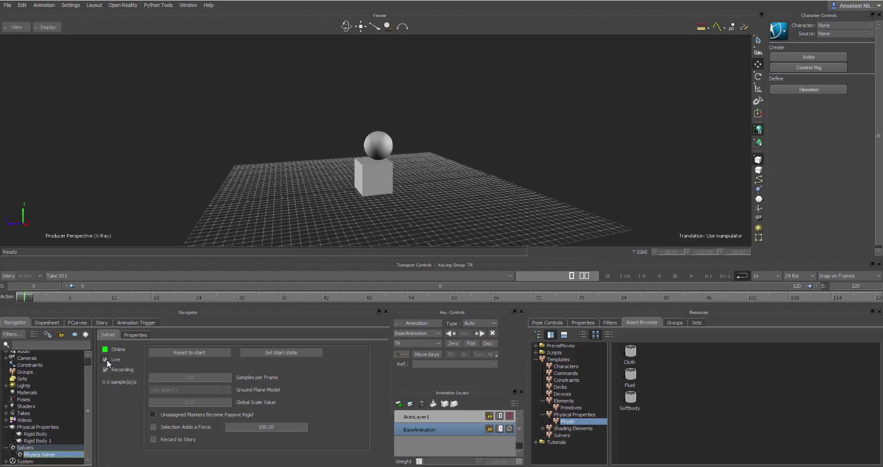
{"action": "left_click", "coordinate": [105, 360]}
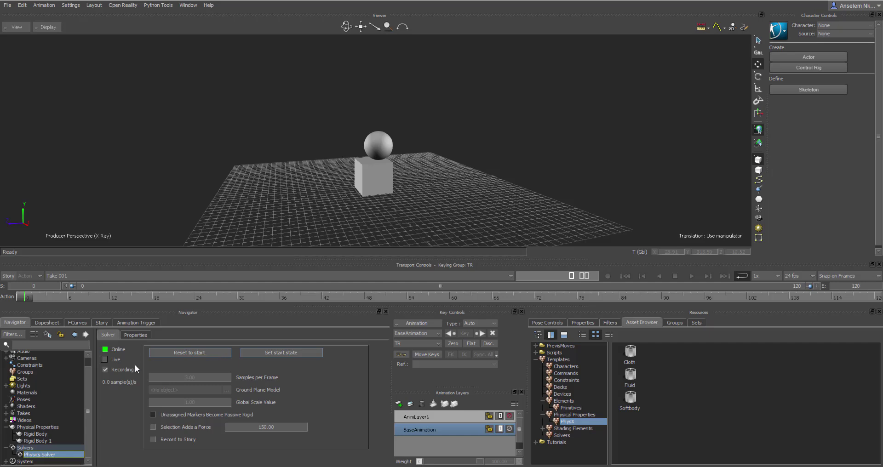
{"action": "left_click", "coordinate": [187, 352]}
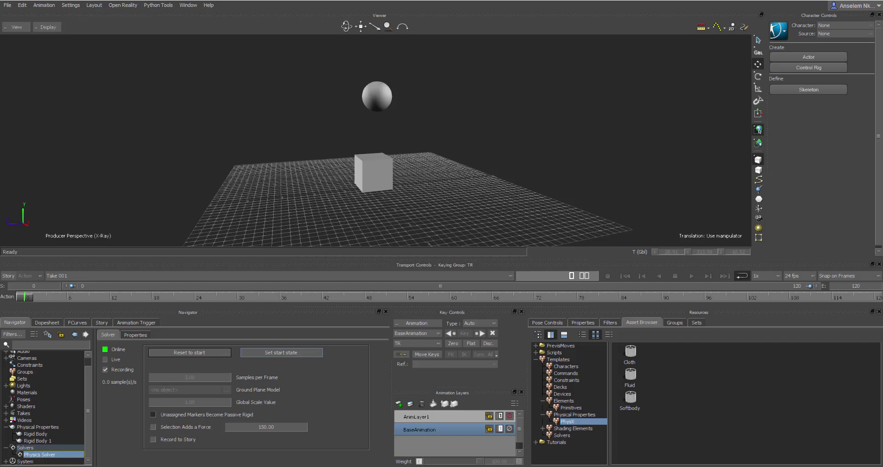
Run the simulation live again and take the Physics Solver offline
{"action": "left_click", "coordinate": [105, 360]}
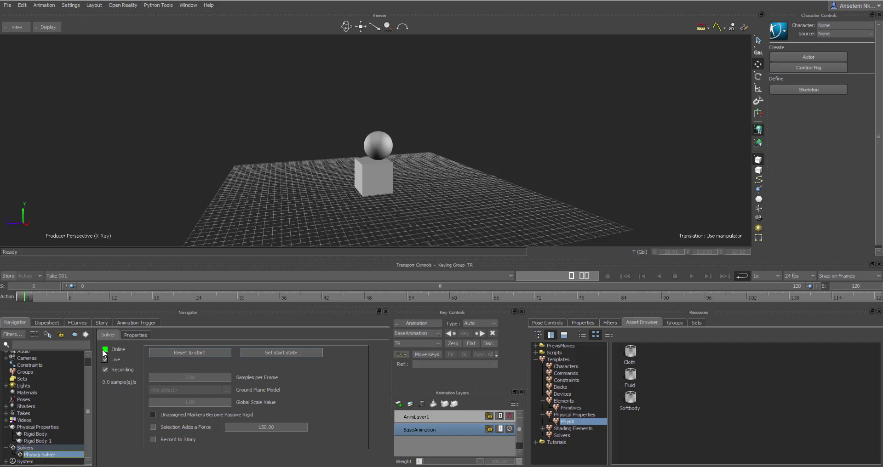
{"action": "left_click", "coordinate": [105, 350]}
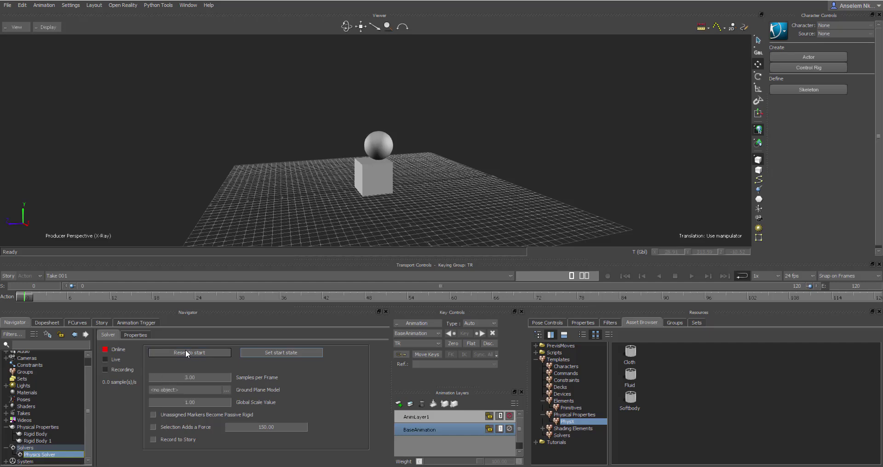
{"action": "left_click", "coordinate": [186, 353]}
Raise the sphere above the cube again to a height of about Y 344
{"action": "left_click", "coordinate": [387, 142]}
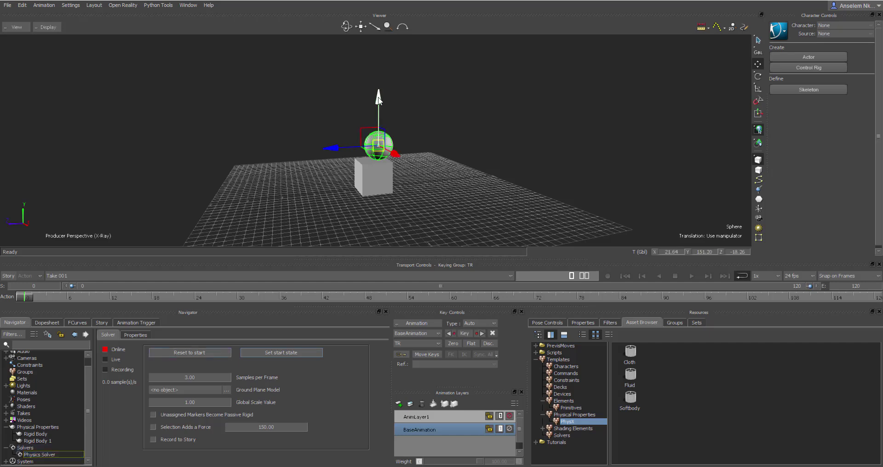
{"action": "left_click_drag", "start_coordinate": [381, 92], "coordinate": [383, 39]}
{"action": "left_click", "coordinate": [375, 177]}
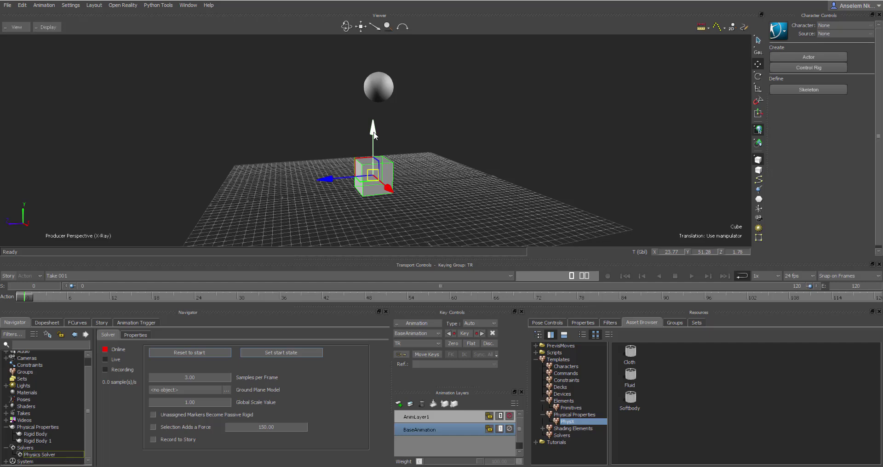
{"action": "left_click", "coordinate": [386, 86]}
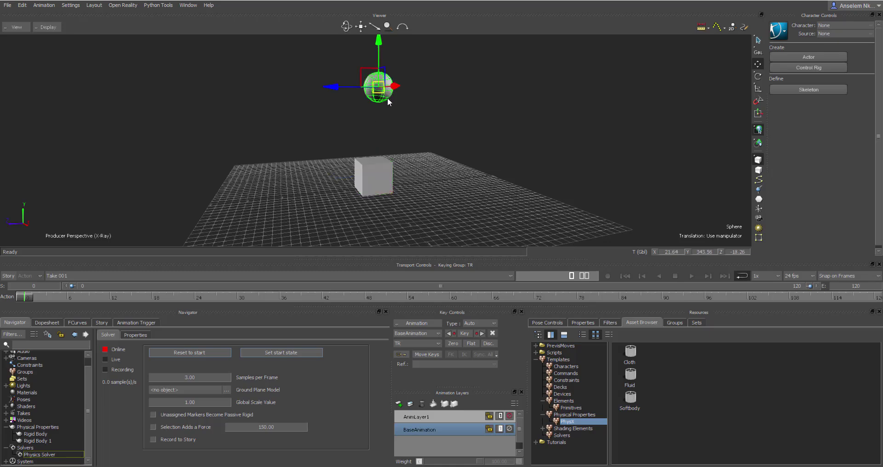
{"action": "left_click", "coordinate": [41, 297]}
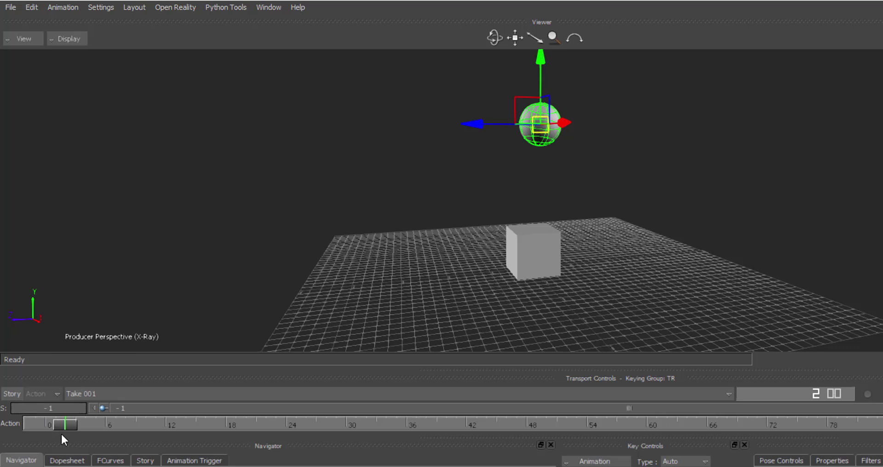
{"action": "left_click", "coordinate": [41, 395]}
{"action": "mouse_move", "coordinate": [51, 405]}
{"action": "left_mouse_down"}
{"action": "mouse_move", "coordinate": [37, 405]}
{"action": "mouse_move", "coordinate": [50, 416]}
{"action": "mouse_move", "coordinate": [70, 412]}
{"action": "left_mouse_up"}
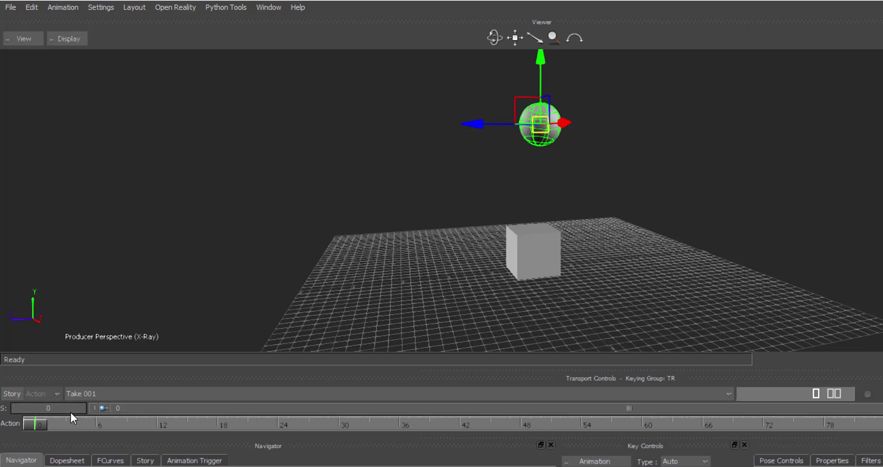
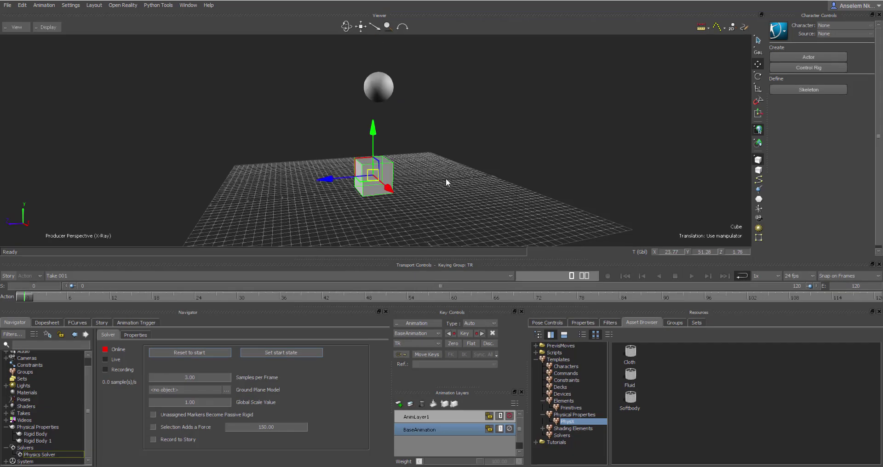
Delete the cube and merge the armchair FBX model into the scene with no animation
{"action": "key", "text": "Delete"}
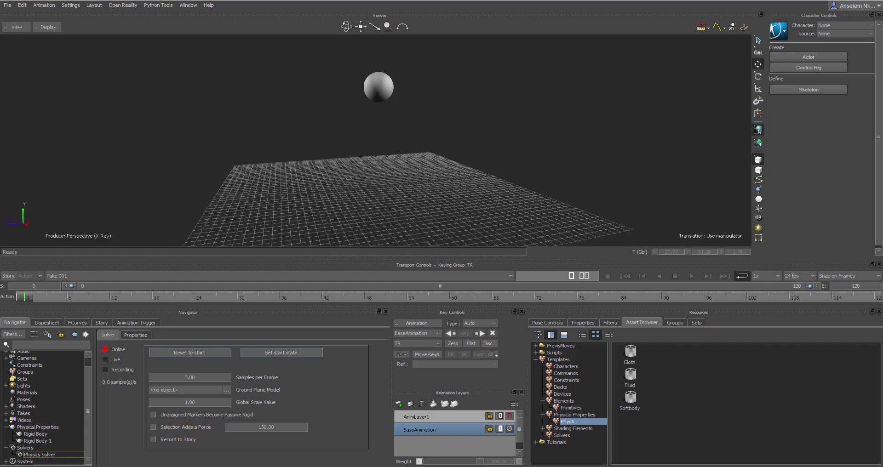
{"action": "left_click_drag", "start_coordinate": [671, 387], "coordinate": [338, 169]}
{"action": "mouse_move", "coordinate": [364, 168]}
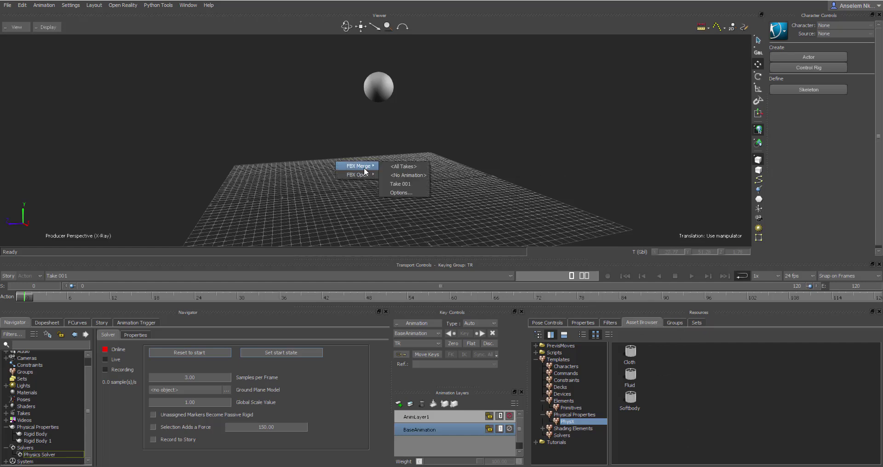
{"action": "left_click", "coordinate": [413, 176]}
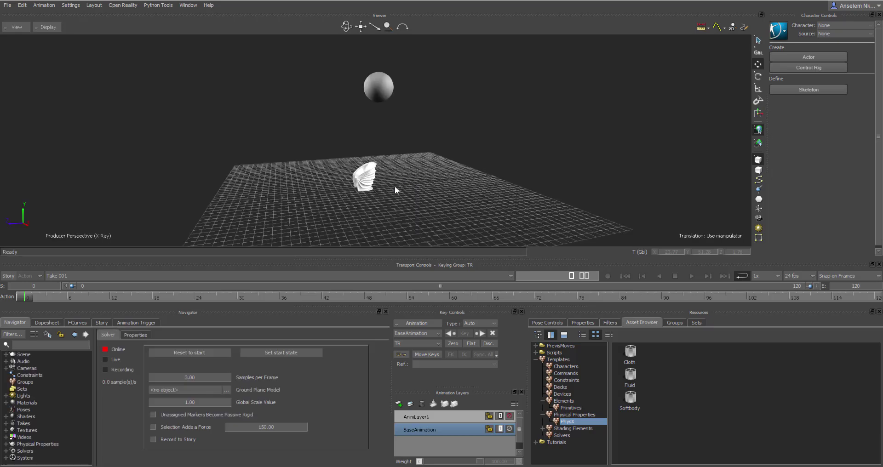
Inspect the imported armchair up close from several angles and check the Interaction Mode for mouse and keyboard
{"action": "left_click", "coordinate": [368, 180]}
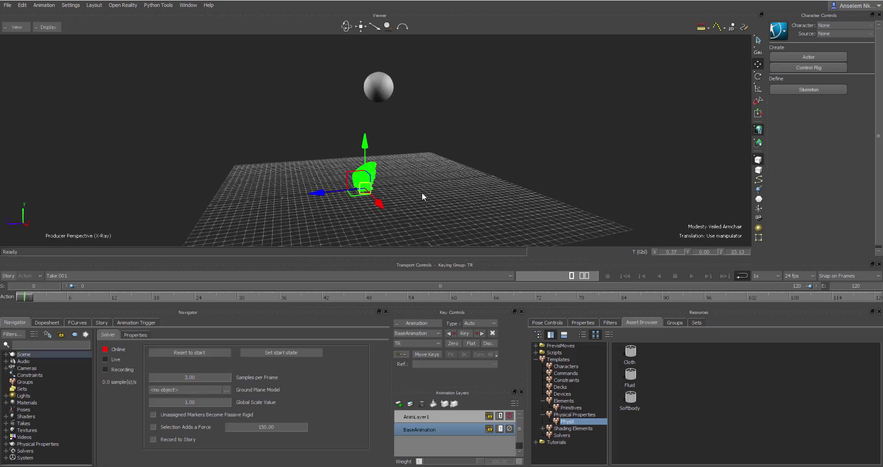
{"action": "left_click_drag", "start_coordinate": [423, 198], "coordinate": [439, 204], "text": "ctrl+shift"}
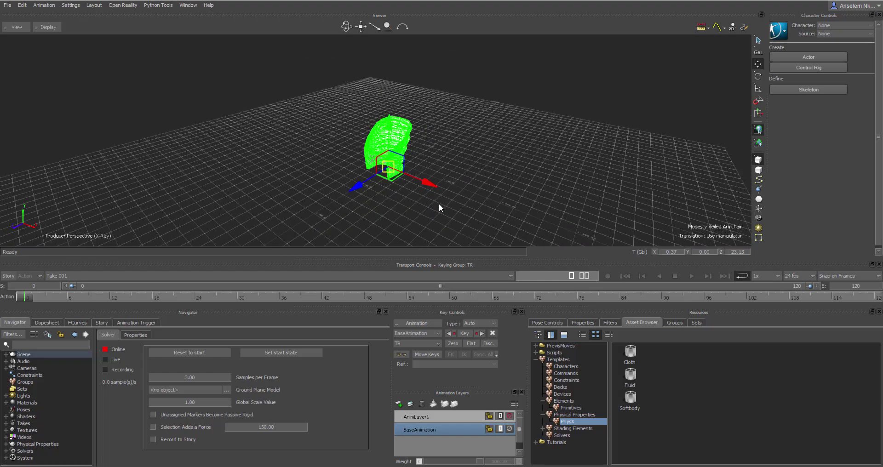
{"action": "left_click_drag", "start_coordinate": [135, 69], "coordinate": [384, 158], "text": "ctrl+shift"}
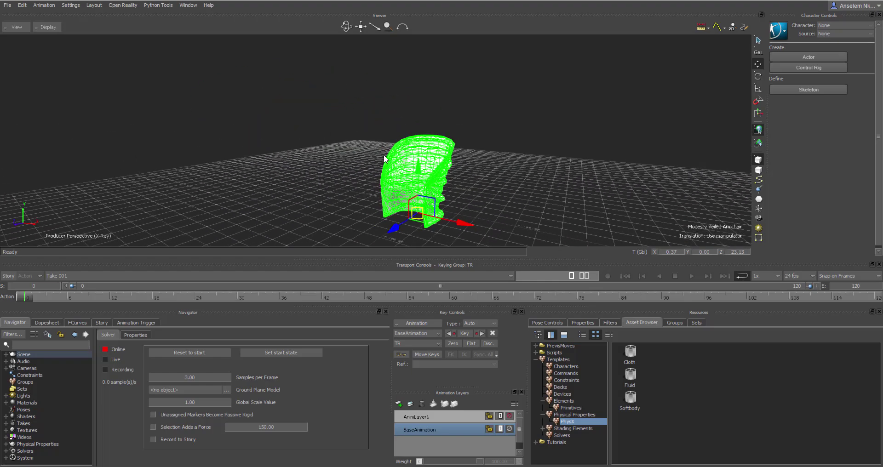
{"action": "left_click", "coordinate": [71, 8]}
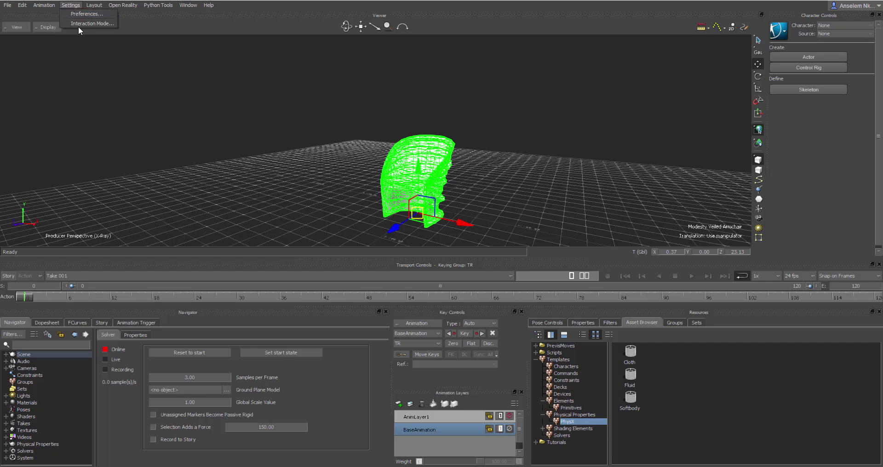
{"action": "left_click", "coordinate": [78, 22]}
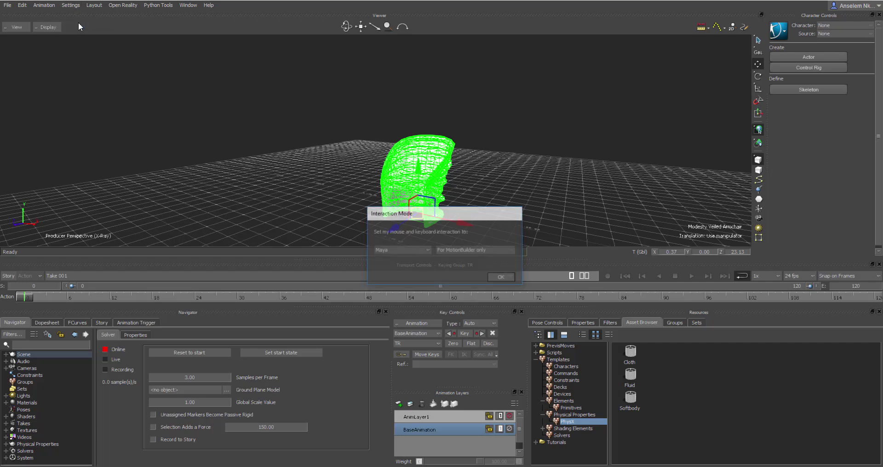
{"action": "left_click", "coordinate": [502, 278]}
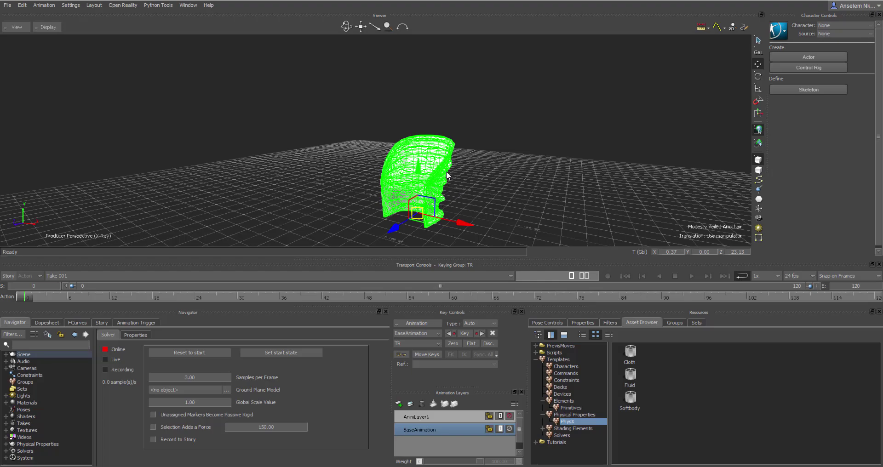
{"action": "scroll", "coordinate": [492, 207], "scroll_direction": "up", "scroll_amount": 5}
{"action": "scroll", "coordinate": [438, 158], "scroll_direction": "down", "scroll_amount": 5}
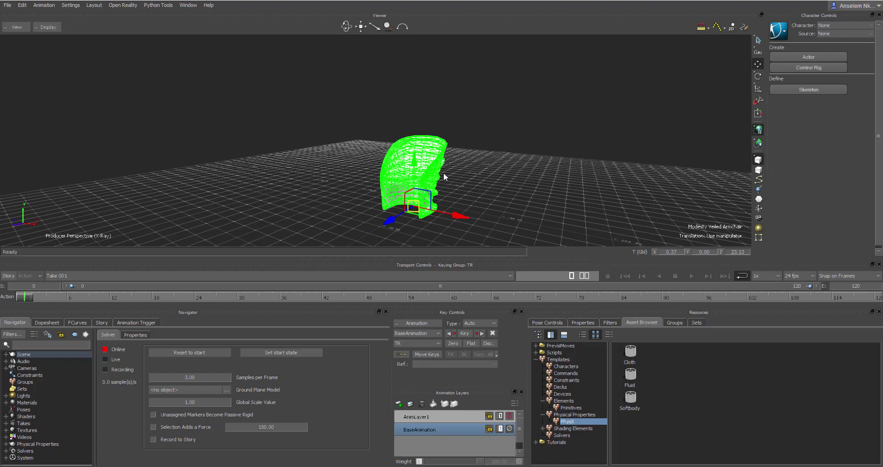
{"action": "mouse_move", "coordinate": [437, 177]}
{"action": "left_mouse_down", "text": "alt"}
{"action": "mouse_move", "coordinate": [348, 149]}
{"action": "mouse_move", "coordinate": [440, 177]}
{"action": "left_mouse_up", "text": "alt"}
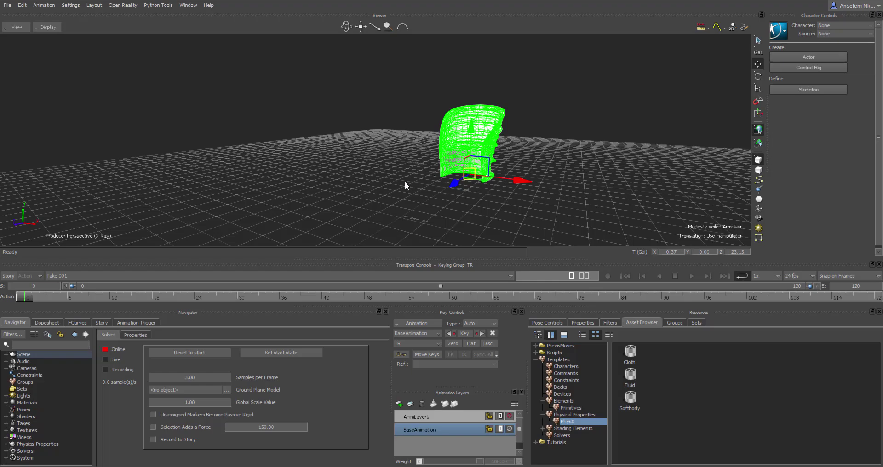
{"action": "left_click_drag", "start_coordinate": [377, 171], "coordinate": [341, 165], "text": "alt"}
Scale the sphere down uniformly to about 3.03 and return to the Translate manipulator
{"action": "left_click", "coordinate": [374, 66]}
{"action": "left_click", "coordinate": [758, 88]}
{"action": "left_click_drag", "start_coordinate": [377, 72], "coordinate": [259, 72]}
{"action": "left_click", "coordinate": [758, 64]}
{"action": "key", "text": "a"}
Move the sphere roughly above the armchair, to about X -25, Y 335, Z -16
{"action": "left_click_drag", "start_coordinate": [247, 186], "coordinate": [344, 141], "text": "ctrl+shift"}
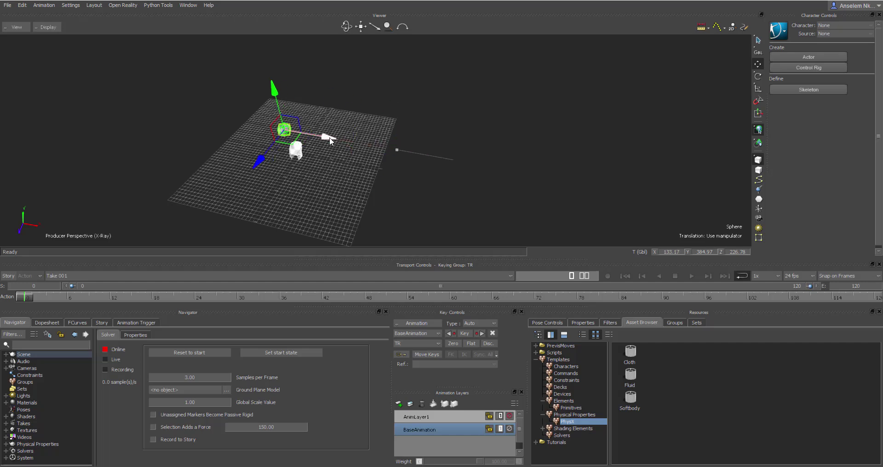
{"action": "left_click_drag", "start_coordinate": [394, 189], "coordinate": [316, 147], "text": "ctrl+shift"}
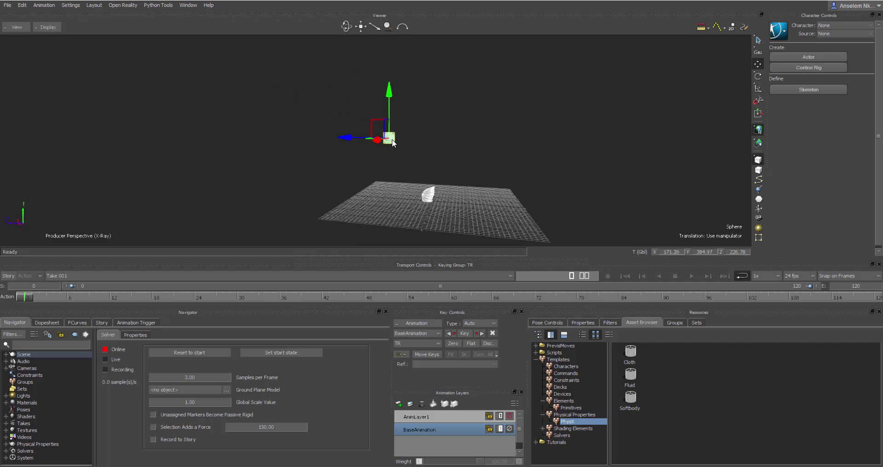
{"action": "left_click_drag", "start_coordinate": [393, 143], "coordinate": [438, 147]}
{"action": "left_click_drag", "start_coordinate": [462, 206], "coordinate": [428, 176], "text": "ctrl+shift"}
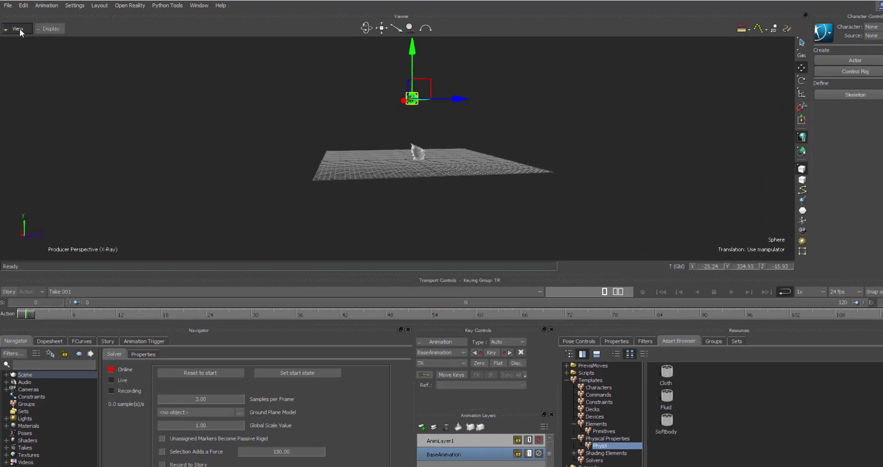
Switch the viewer to three panes and center the sphere above the armchair at about X 2.86, Z -19.05
{"action": "left_click", "coordinate": [17, 26]}
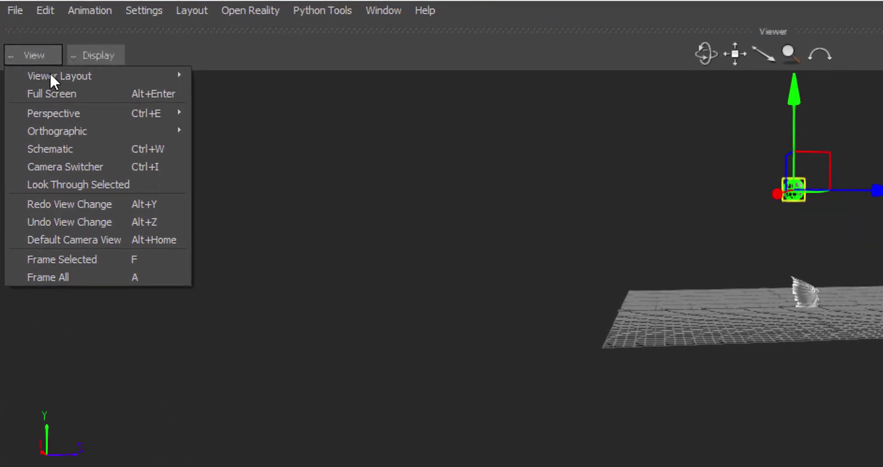
{"action": "mouse_move", "coordinate": [135, 70]}
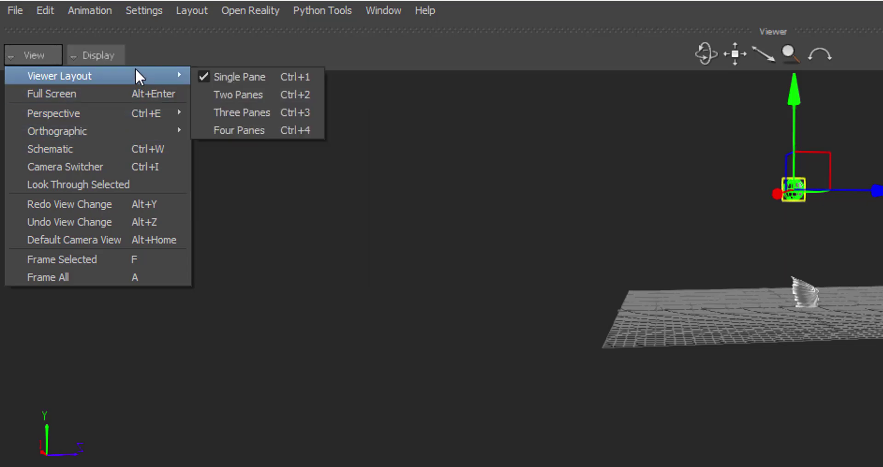
{"action": "left_click", "coordinate": [283, 114]}
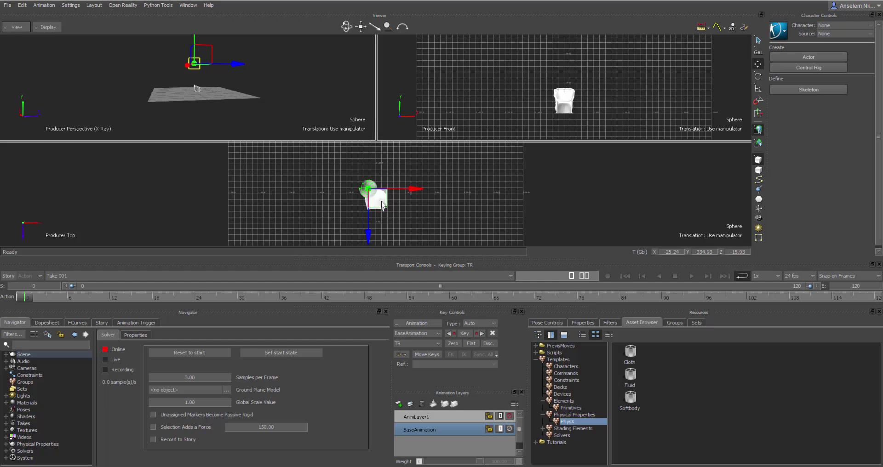
{"action": "left_click_drag", "start_coordinate": [383, 205], "coordinate": [391, 202]}
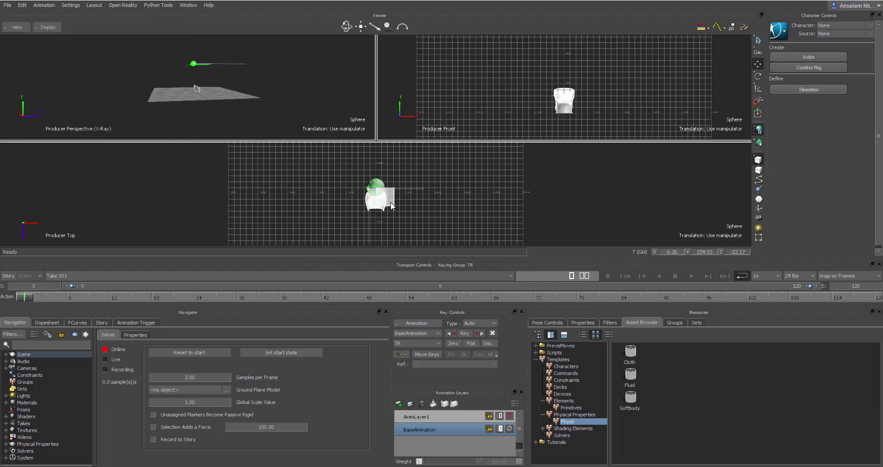
{"action": "left_click_drag", "start_coordinate": [407, 256], "coordinate": [407, 121]}
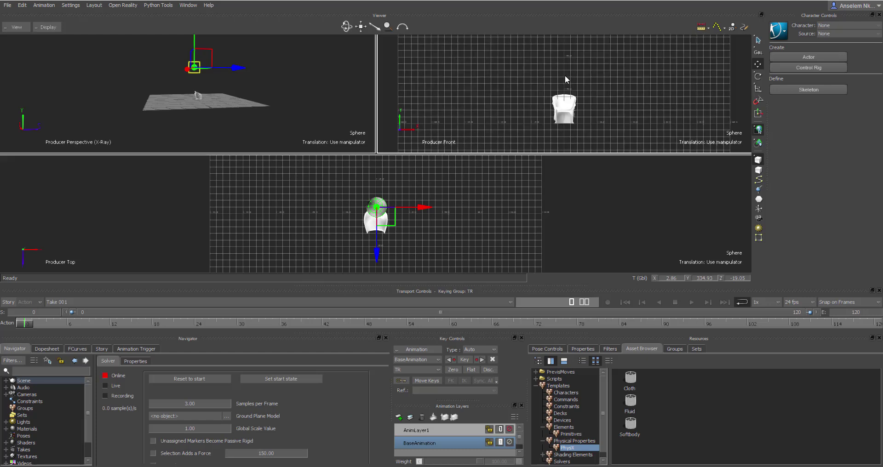
{"action": "scroll", "coordinate": [548, 96], "scroll_direction": "down", "scroll_amount": 3}
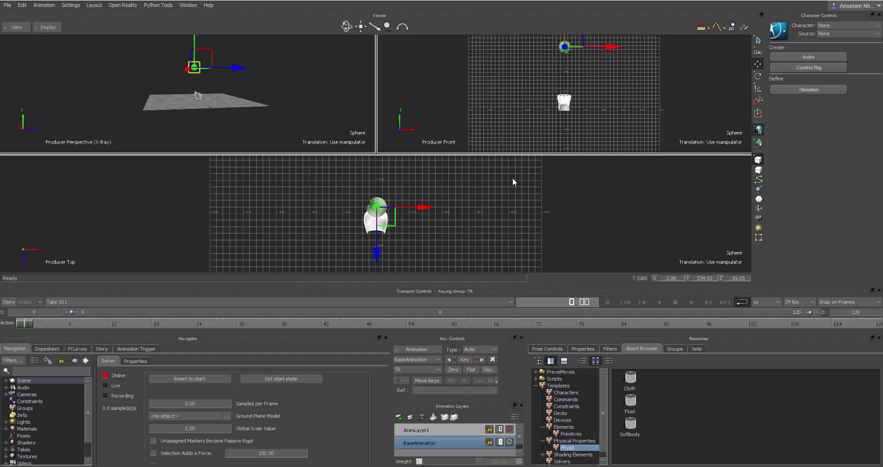
Add a Plane primitive under the armchair and scale it uniformly to about 5.31
{"action": "left_click", "coordinate": [570, 434]}
{"action": "left_click_drag", "start_coordinate": [666, 384], "coordinate": [558, 232]}
{"action": "left_click", "coordinate": [754, 89]}
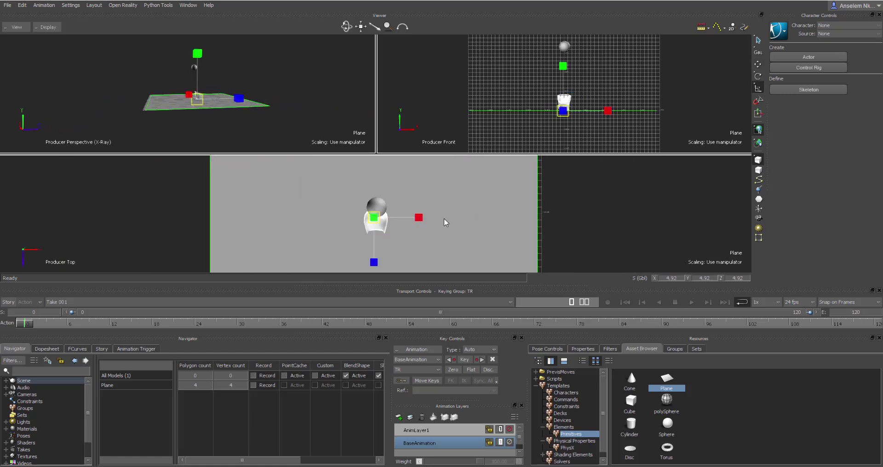
{"action": "left_click_drag", "start_coordinate": [386, 226], "coordinate": [377, 225]}
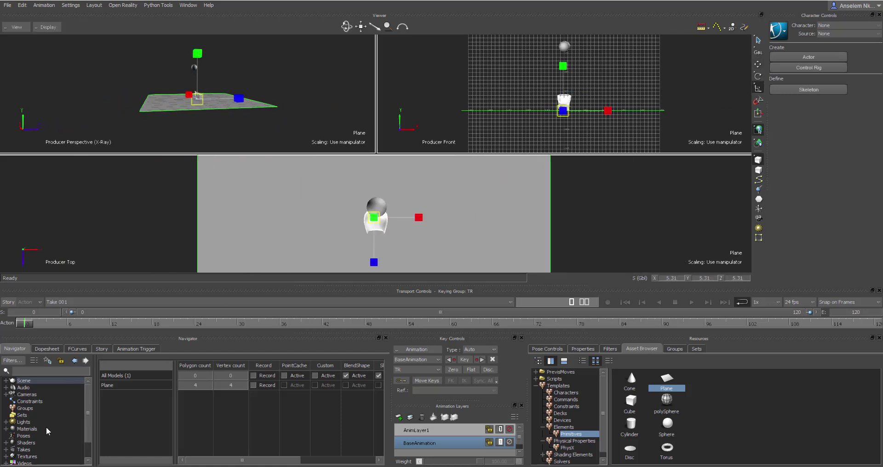
Assign the Plane as the Ground Plane Model of the Physics Solver
{"action": "scroll", "coordinate": [48, 431], "scroll_direction": "down", "scroll_amount": 1}
{"action": "left_click", "coordinate": [6, 455]}
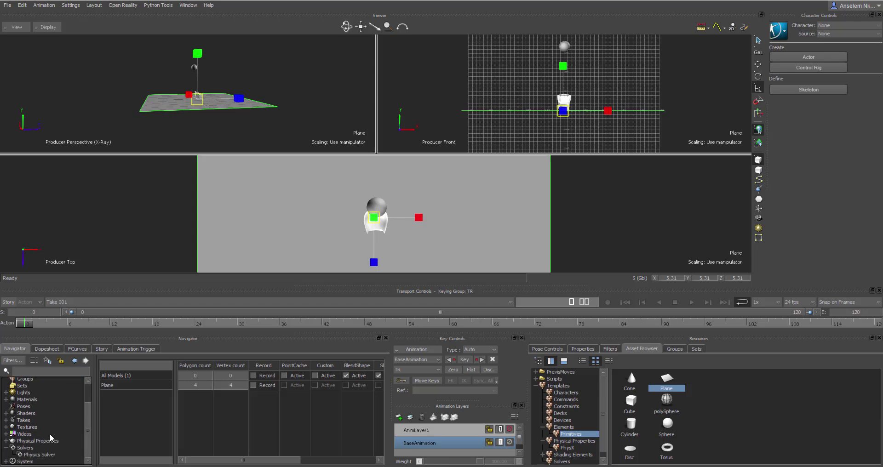
{"action": "left_click", "coordinate": [41, 455]}
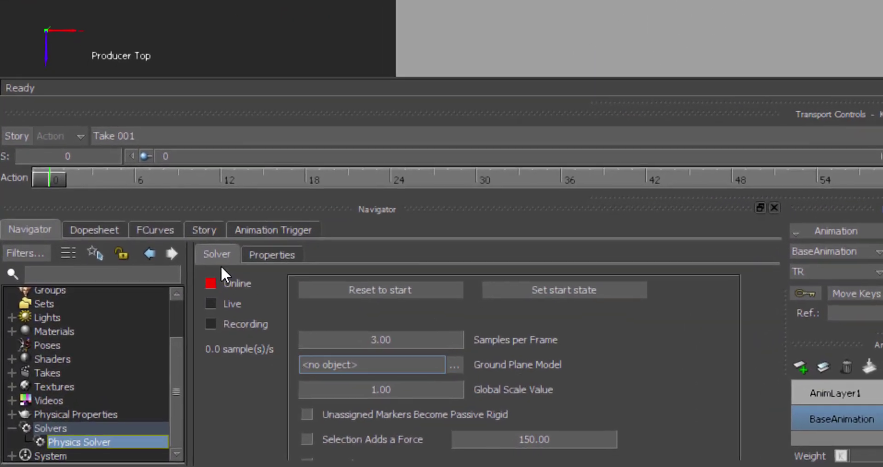
{"action": "left_click", "coordinate": [451, 364]}
{"action": "left_click", "coordinate": [664, 364]}
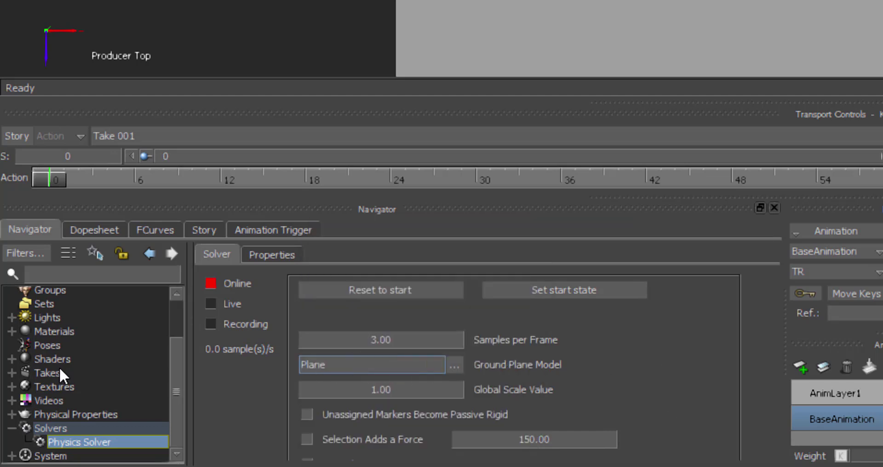
Add the Plane from the scene tree to the solver's Ground Plane Model and set the start state
{"action": "scroll", "coordinate": [59, 366], "scroll_direction": "up", "scroll_amount": 2}
{"action": "left_click", "coordinate": [14, 291]}
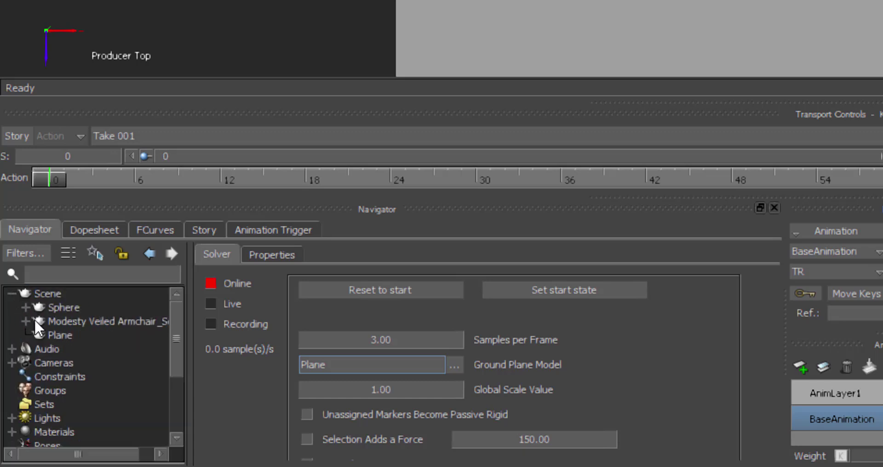
{"action": "left_click_drag", "start_coordinate": [47, 335], "coordinate": [354, 362]}
{"action": "left_click", "coordinate": [385, 386]}
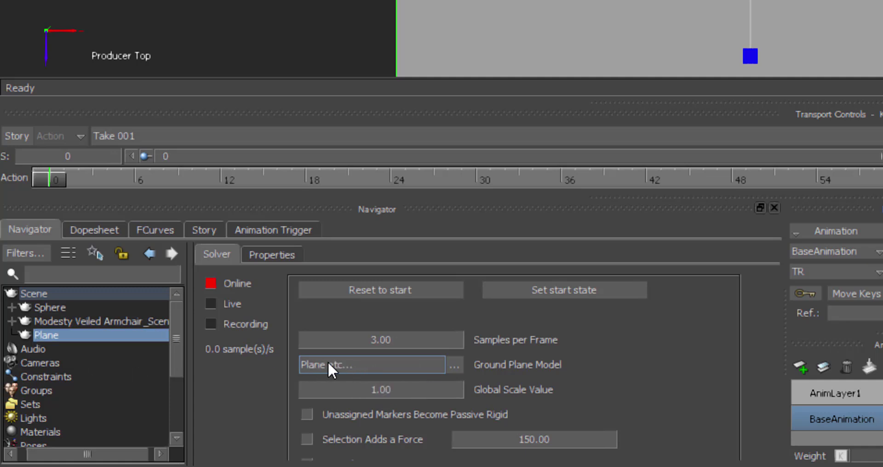
{"action": "left_click", "coordinate": [564, 290]}
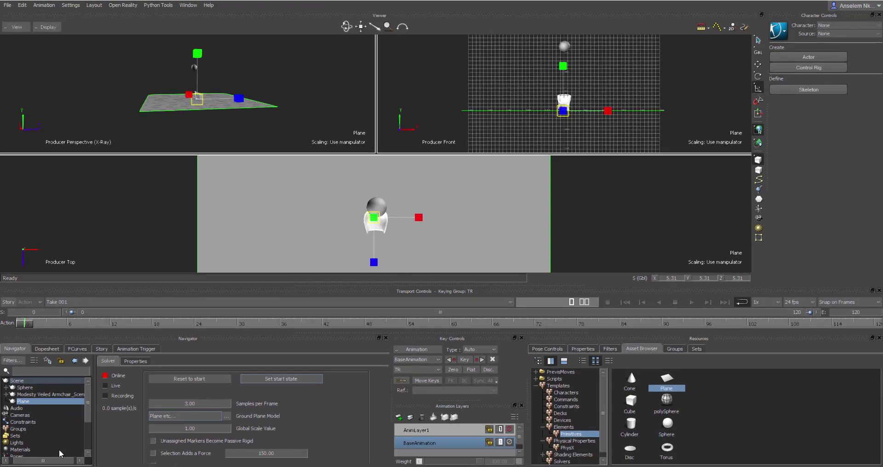
Browse the PhysX and Physical Properties templates for the Rigid Body asset
{"action": "left_click_drag", "start_coordinate": [63, 464], "coordinate": [58, 464]}
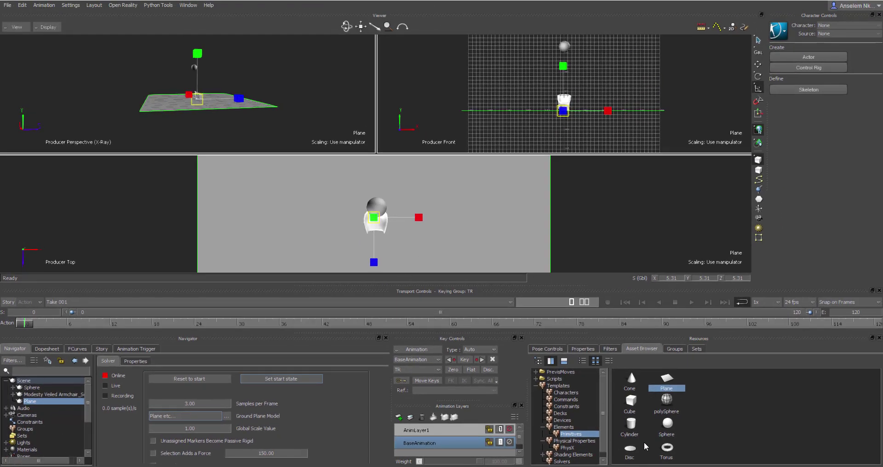
{"action": "left_click", "coordinate": [567, 448]}
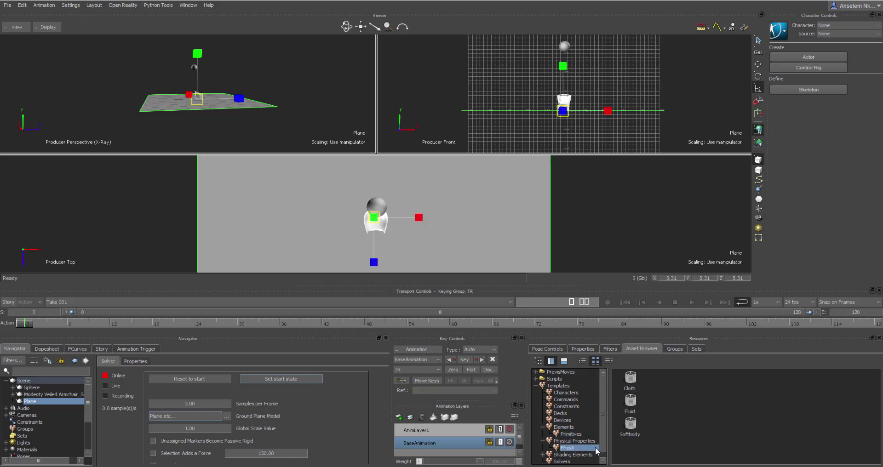
{"action": "left_click", "coordinate": [575, 441]}
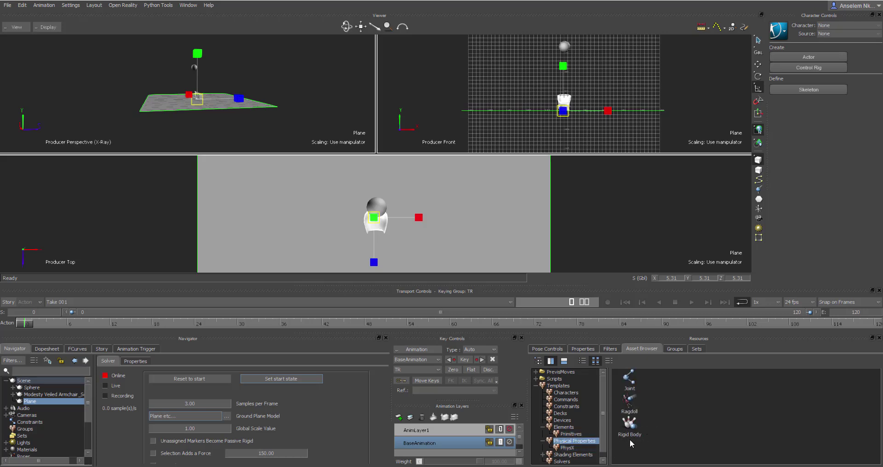
Move the sphere along X to about 515, at the plane's edge, and key its position at frame 0
{"action": "left_click", "coordinate": [383, 212]}
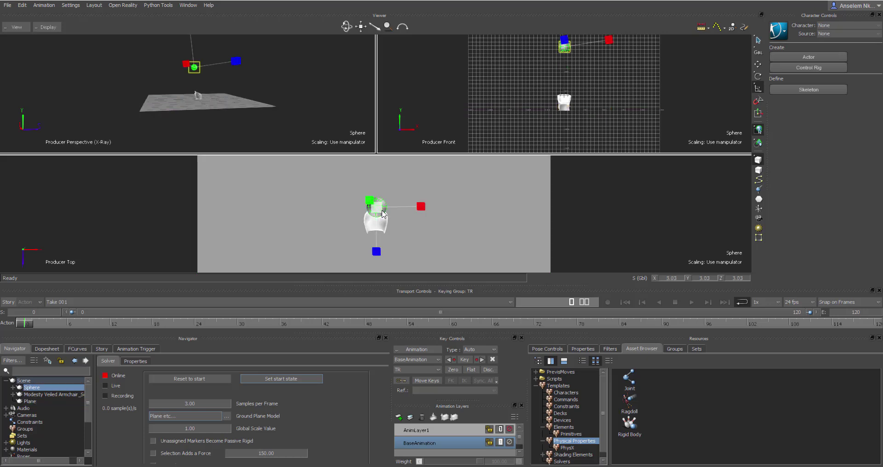
{"action": "left_click", "coordinate": [759, 65]}
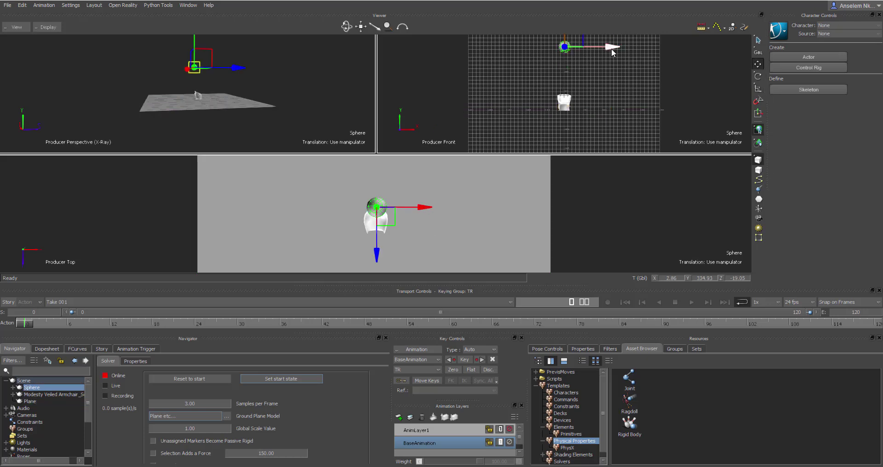
{"action": "left_click_drag", "start_coordinate": [612, 51], "coordinate": [696, 53]}
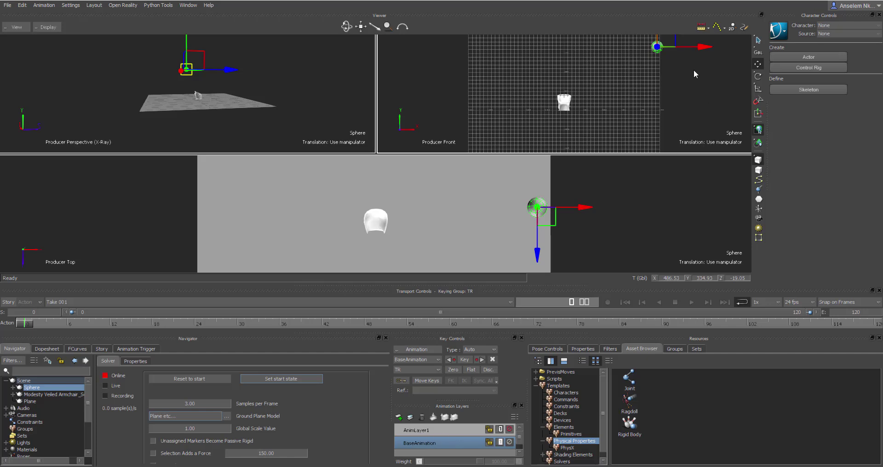
{"action": "left_click_drag", "start_coordinate": [702, 53], "coordinate": [711, 54]}
{"action": "left_click", "coordinate": [469, 361]}
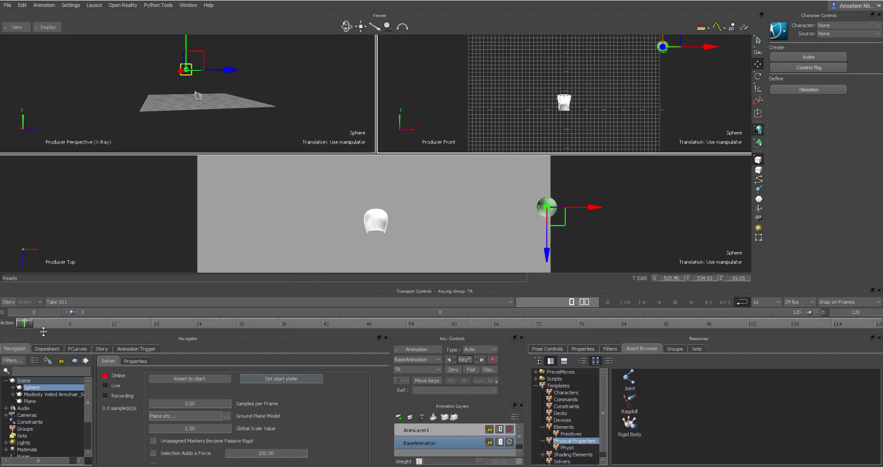
At frame 24, move the sphere back above the armchair to about X 5.27 and key its position
{"action": "left_click_drag", "start_coordinate": [32, 326], "coordinate": [185, 344]}
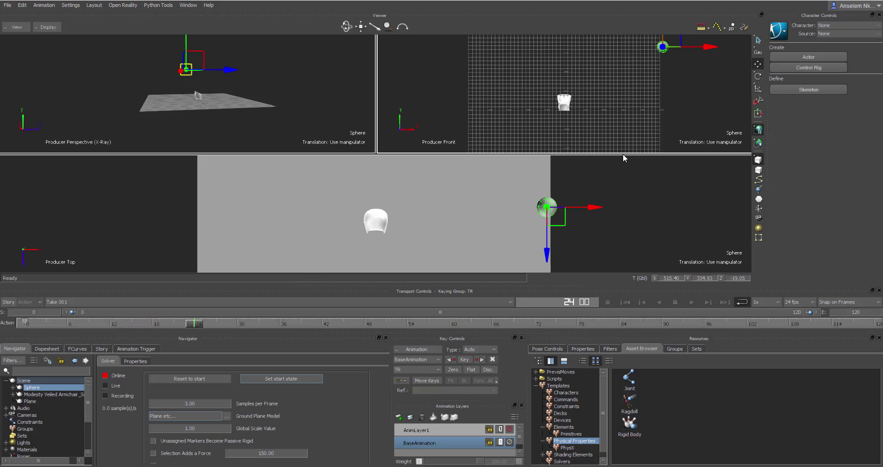
{"action": "left_click_drag", "start_coordinate": [706, 48], "coordinate": [611, 55]}
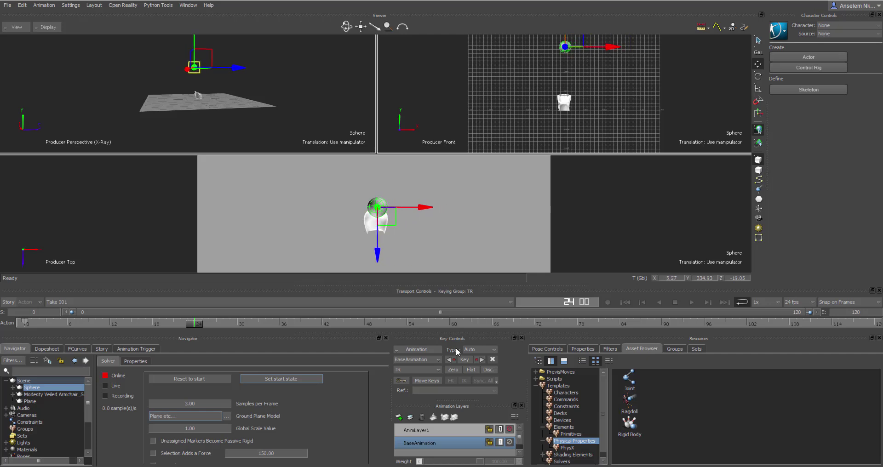
{"action": "left_click", "coordinate": [464, 359]}
Scrub the timeline to frame 30 to preview the sphere's keyed motion
{"action": "mouse_move", "coordinate": [197, 324]}
{"action": "left_mouse_down"}
{"action": "mouse_move", "coordinate": [30, 324]}
{"action": "mouse_move", "coordinate": [207, 323]}
{"action": "mouse_move", "coordinate": [30, 323]}
{"action": "mouse_move", "coordinate": [187, 323]}
{"action": "left_mouse_up"}
{"action": "left_click_drag", "start_coordinate": [108, 326], "coordinate": [236, 320]}
{"action": "scroll", "coordinate": [41, 421], "scroll_direction": "down", "scroll_amount": 3}
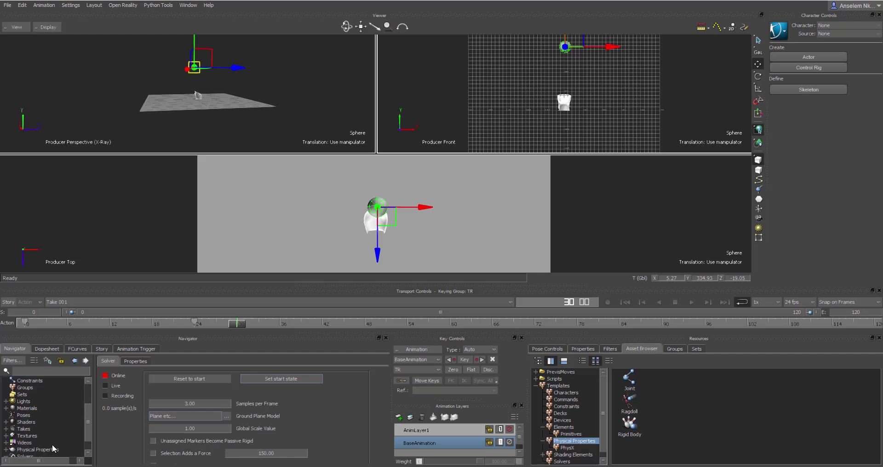
Reset the physics solver to its start state and delete both existing rigid body entries from the scene's physical properties
{"action": "left_click", "coordinate": [190, 379]}
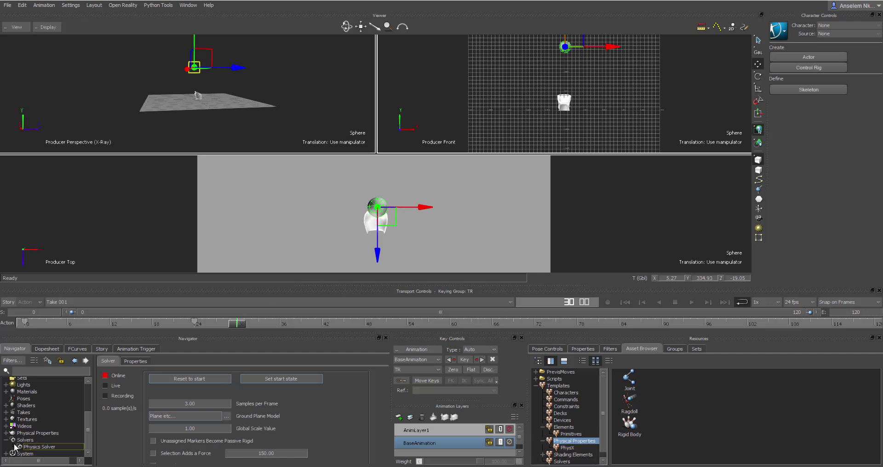
{"action": "left_click", "coordinate": [6, 433]}
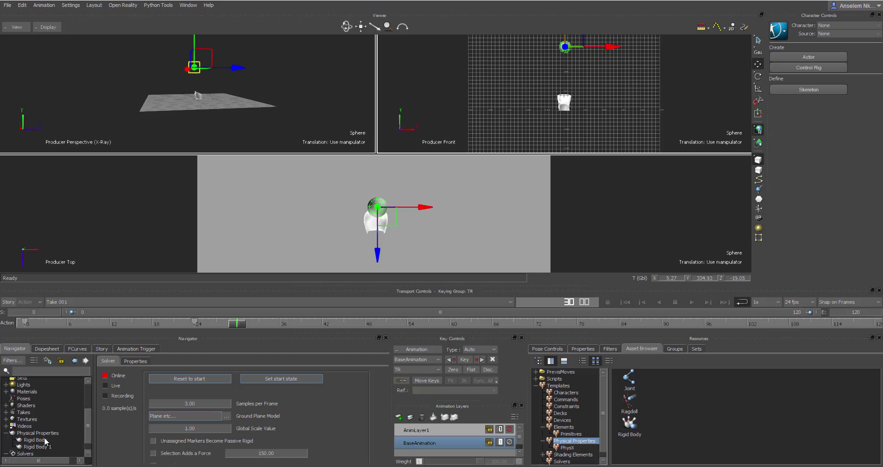
{"action": "left_click", "coordinate": [38, 433]}
{"action": "right_click", "coordinate": [40, 432]}
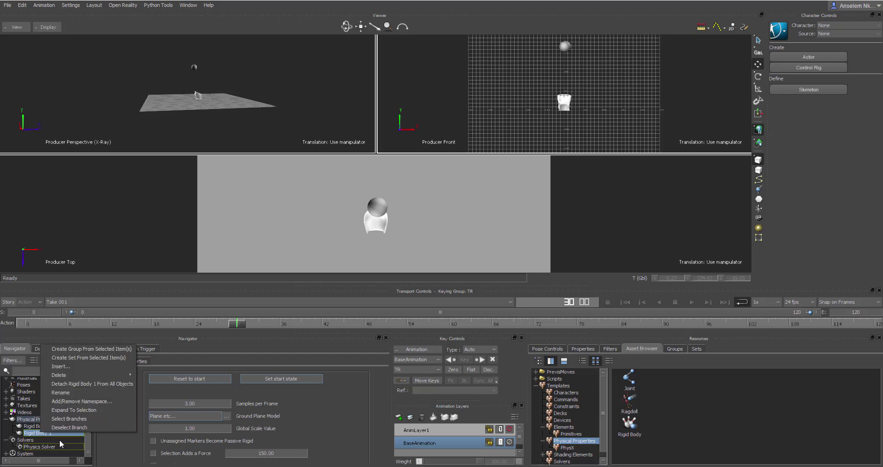
{"action": "mouse_move", "coordinate": [78, 375]}
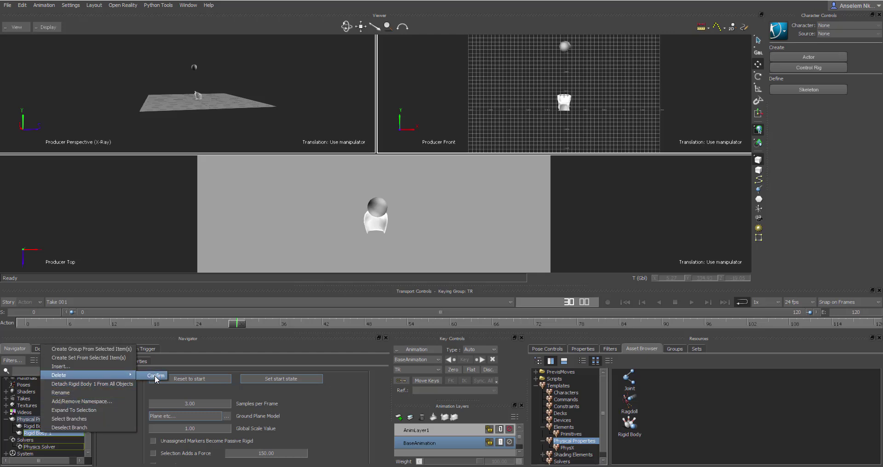
{"action": "left_click", "coordinate": [157, 377]}
{"action": "left_click", "coordinate": [35, 433]}
{"action": "right_click", "coordinate": [35, 433]}
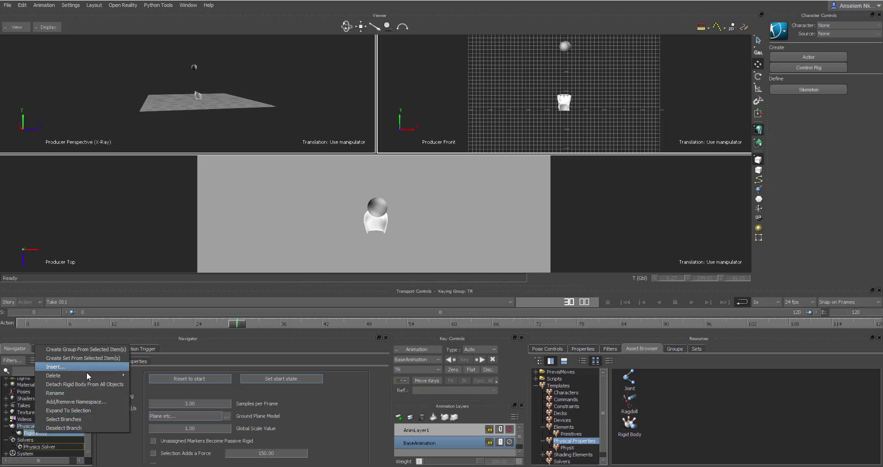
{"action": "mouse_move", "coordinate": [87, 375]}
{"action": "left_click", "coordinate": [156, 377]}
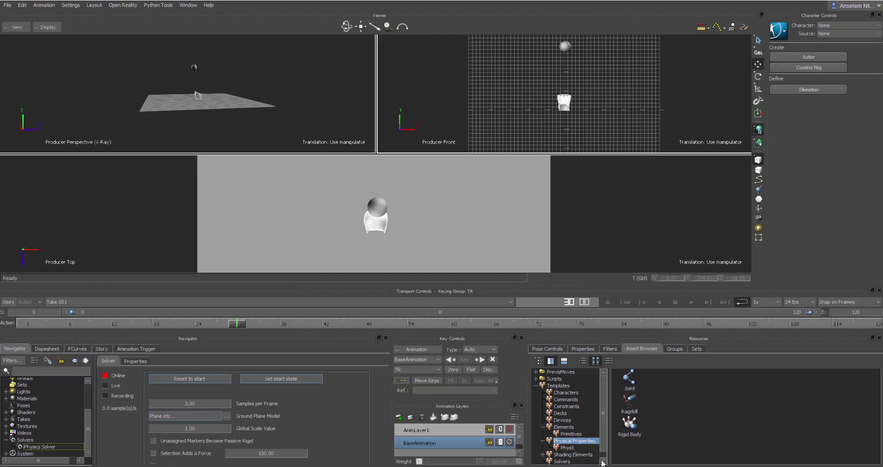
Apply a new Rigid Body asset to the sphere and move the timeline to frame 25
{"action": "left_click", "coordinate": [638, 435]}
{"action": "left_click_drag", "start_coordinate": [638, 435], "coordinate": [376, 209]}
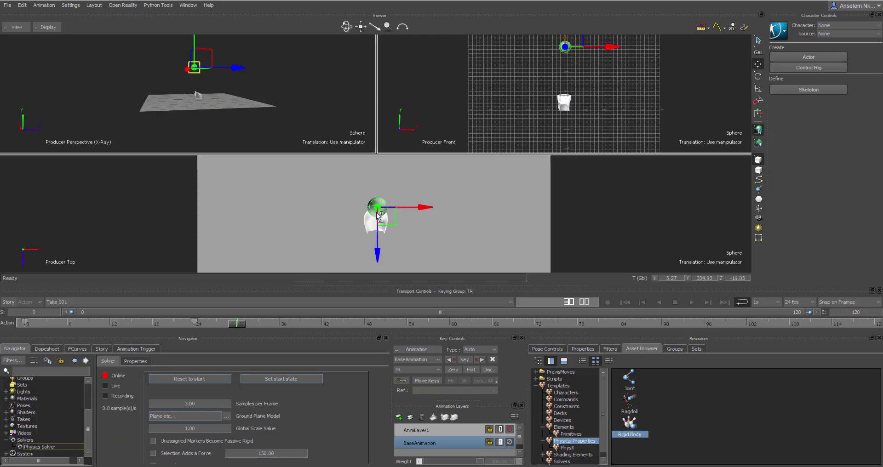
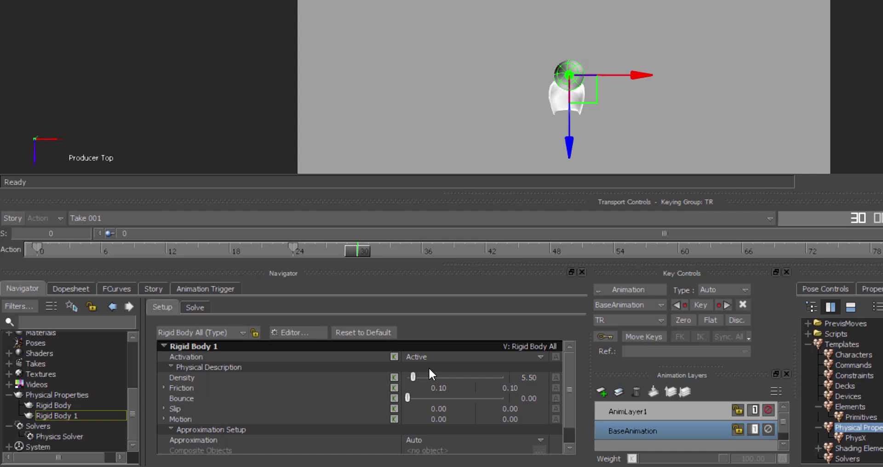
{"action": "left_click_drag", "start_coordinate": [352, 250], "coordinate": [305, 256]}
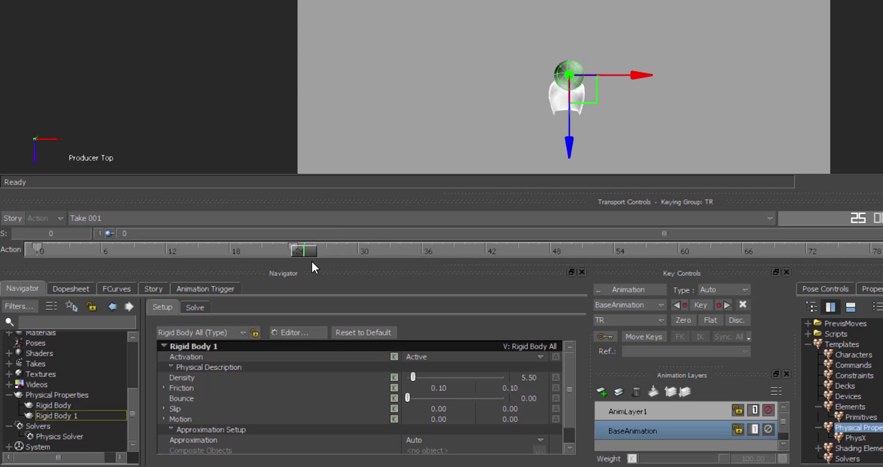
{"action": "mouse_move", "coordinate": [305, 253]}
{"action": "left_mouse_down"}
{"action": "mouse_move", "coordinate": [281, 248]}
{"action": "mouse_move", "coordinate": [303, 256]}
{"action": "left_mouse_up"}
Rename the sphere's rigid body property as ball
{"action": "left_click", "coordinate": [57, 406]}
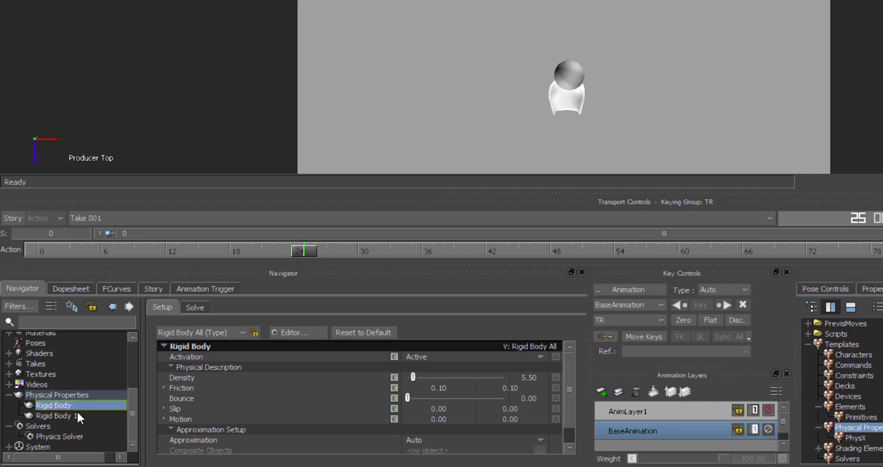
{"action": "right_click", "coordinate": [55, 404]}
{"action": "mouse_move", "coordinate": [143, 321]}
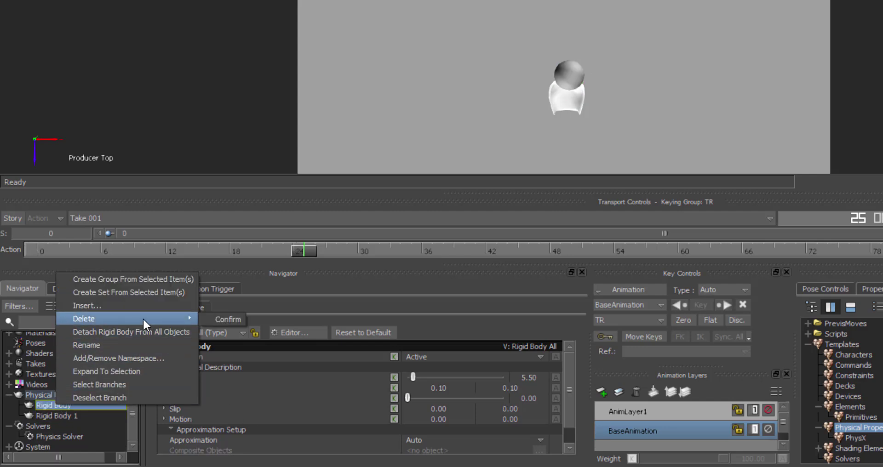
{"action": "left_click", "coordinate": [105, 346]}
{"action": "type", "text": "ball"}
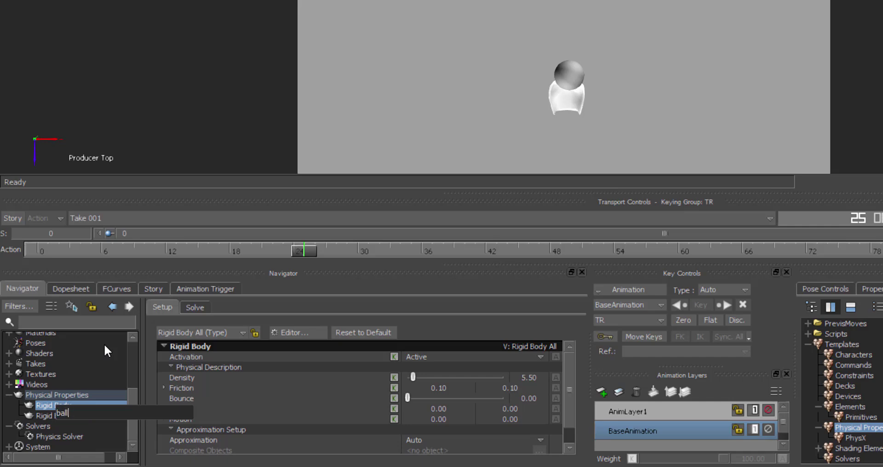
{"action": "key", "text": "Return"}
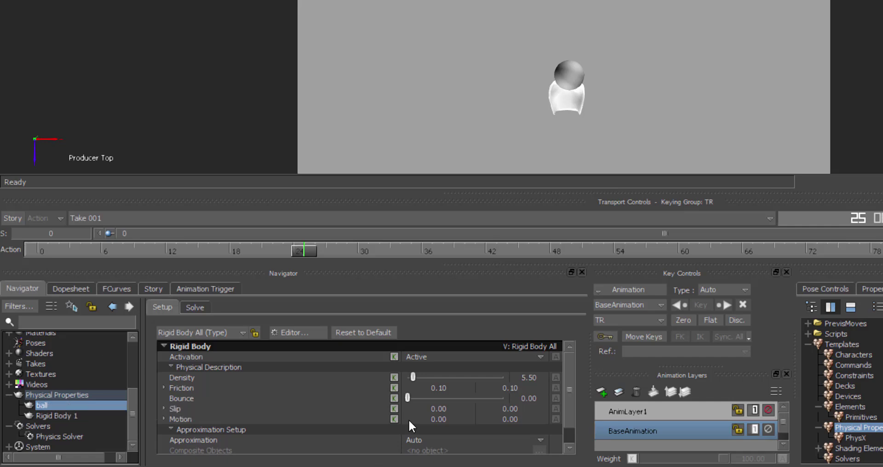
Key the ball's Activation as Active at frame 25, and set it to Passive at frame 24
{"action": "left_click", "coordinate": [394, 358]}
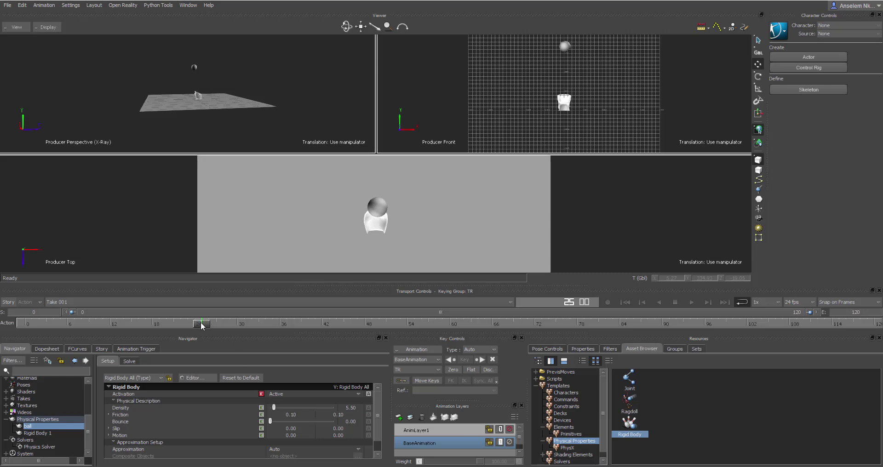
{"action": "left_click_drag", "start_coordinate": [200, 325], "coordinate": [198, 328]}
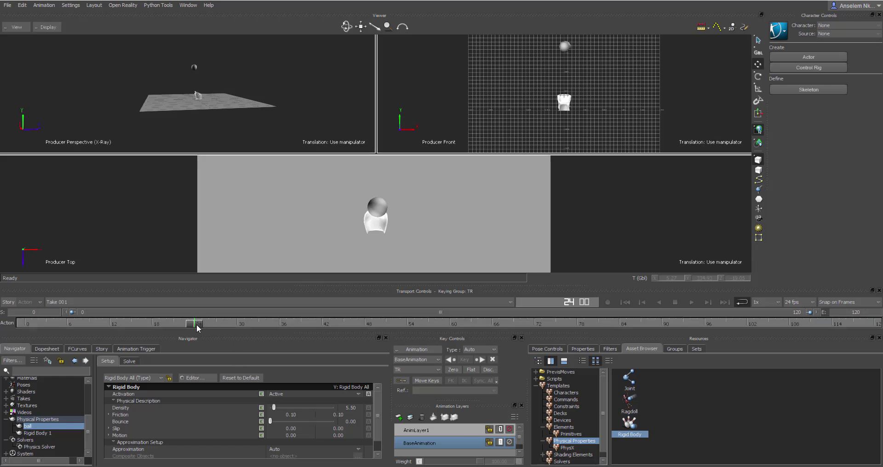
{"action": "left_click", "coordinate": [341, 395]}
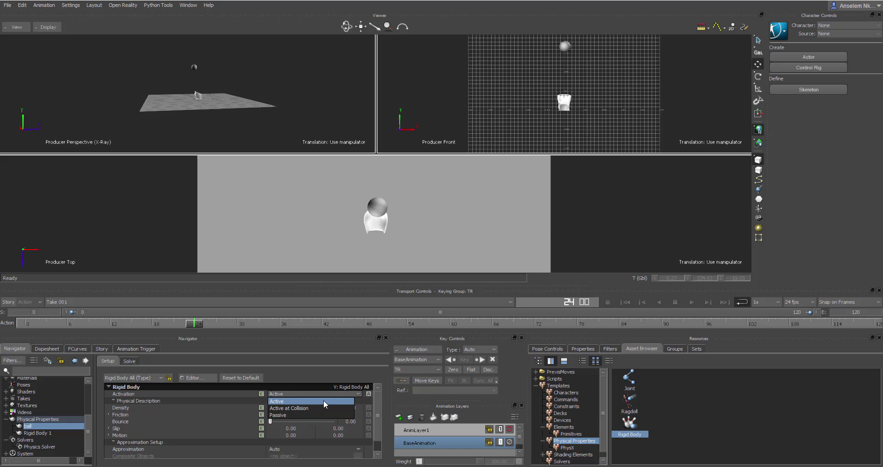
{"action": "left_click", "coordinate": [279, 416]}
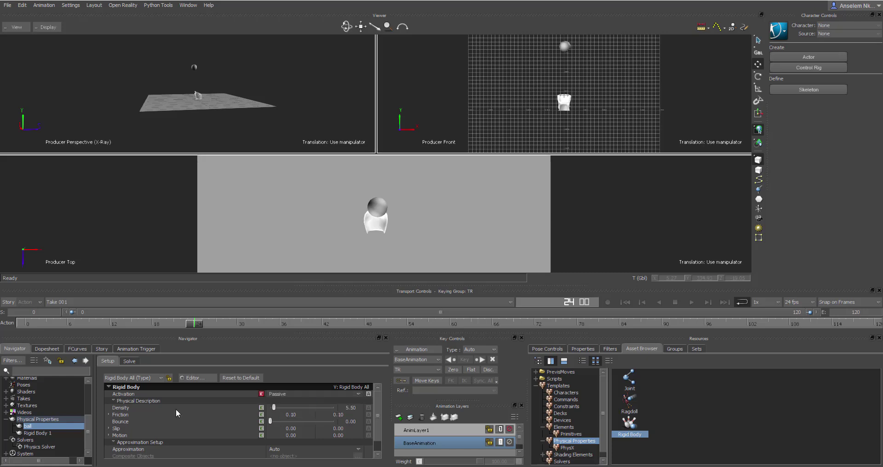
Rename the armchair's property, Rigid Body 1, as seat
{"action": "right_click", "coordinate": [42, 431]}
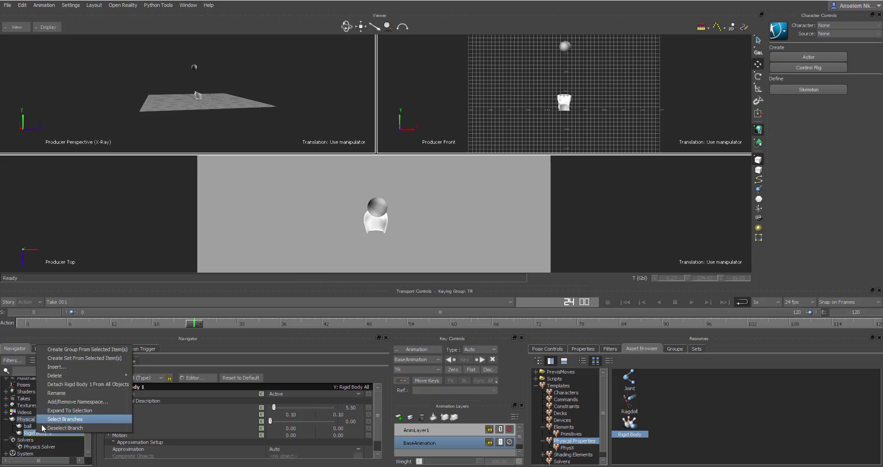
{"action": "left_click", "coordinate": [65, 394]}
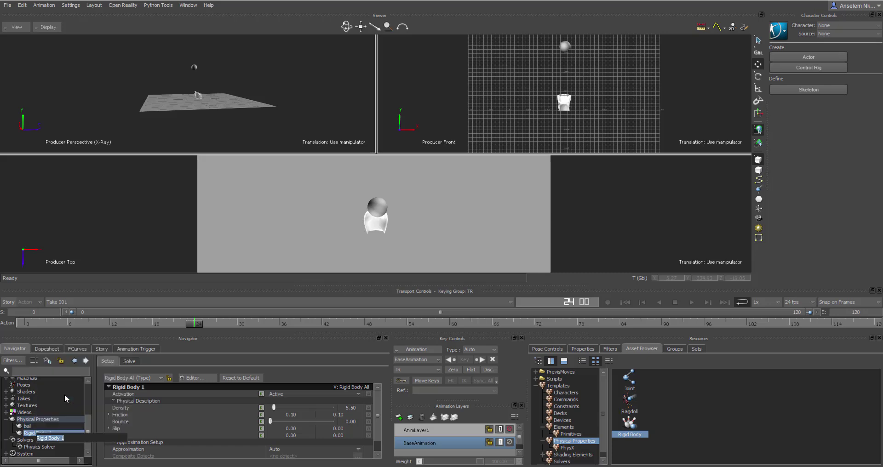
{"action": "type", "text": "seat"}
{"action": "key", "text": "Return"}
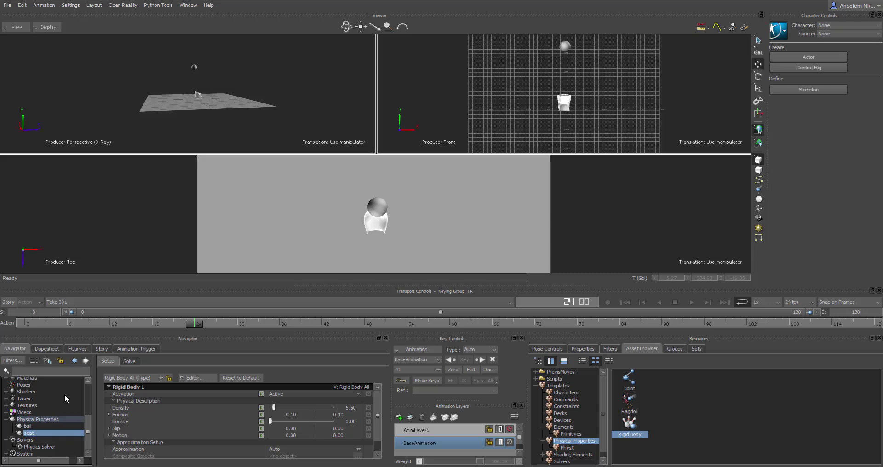
Set the seat's Activation to Active at Collision
{"action": "left_click", "coordinate": [330, 395]}
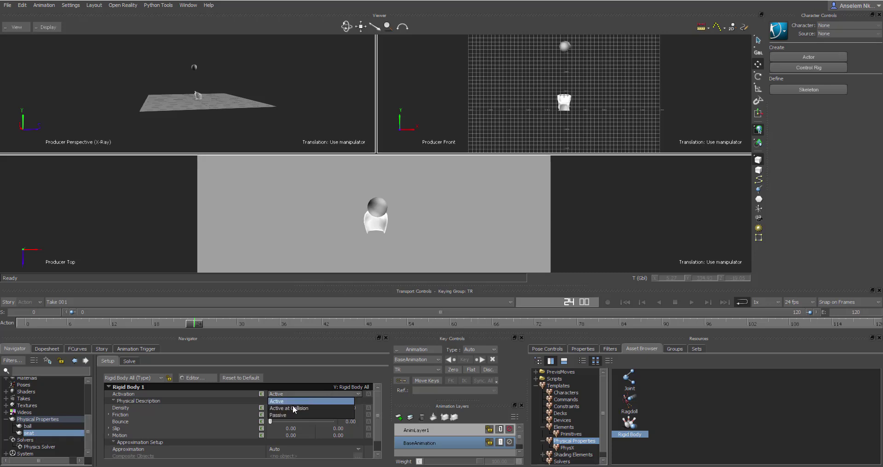
{"action": "left_click", "coordinate": [33, 436]}
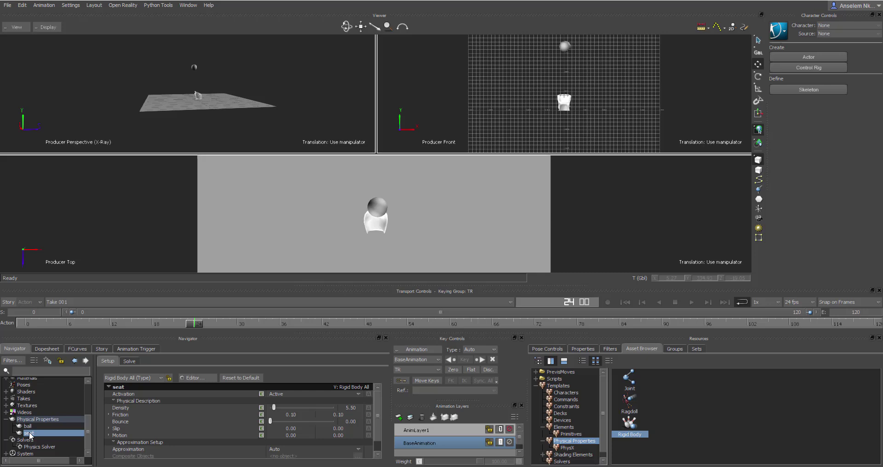
{"action": "left_click", "coordinate": [328, 395]}
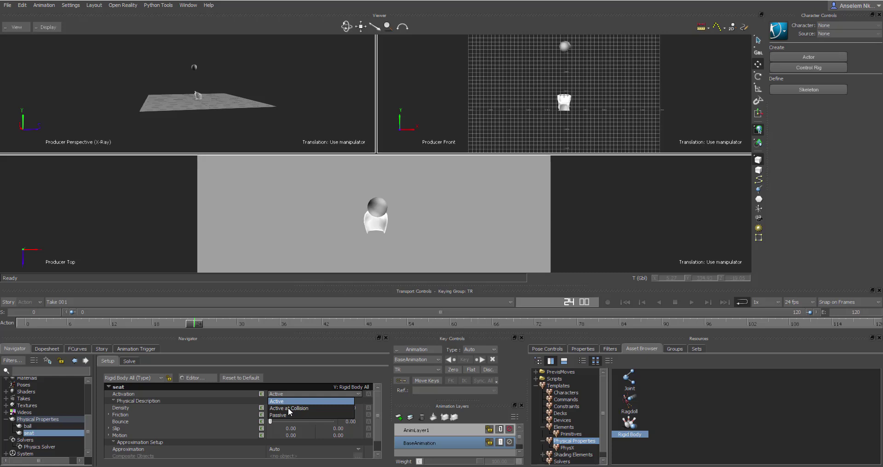
{"action": "left_click", "coordinate": [290, 409]}
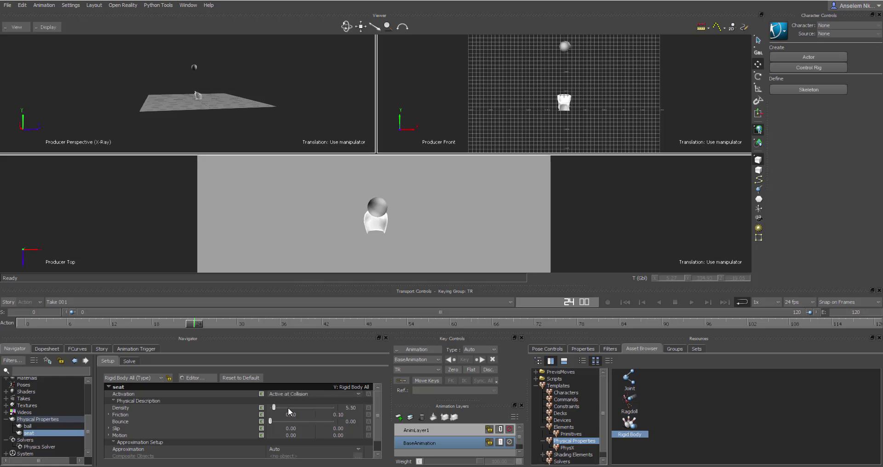
Bring the Physics Solver online with Recording enabled and set the start state with the armchair and sphere selected
{"action": "left_click", "coordinate": [40, 447]}
{"action": "left_click", "coordinate": [111, 377]}
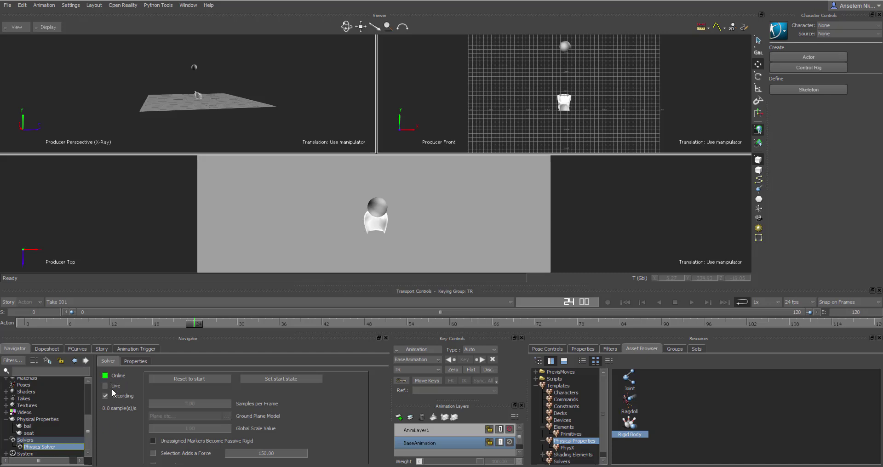
{"action": "left_click", "coordinate": [117, 396]}
{"action": "left_click", "coordinate": [282, 379]}
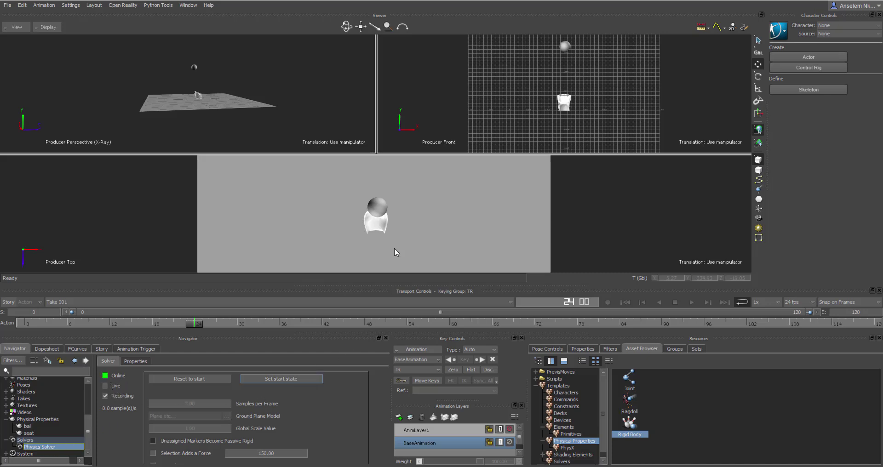
{"action": "left_click", "coordinate": [383, 223]}
{"action": "left_click", "coordinate": [383, 205]}
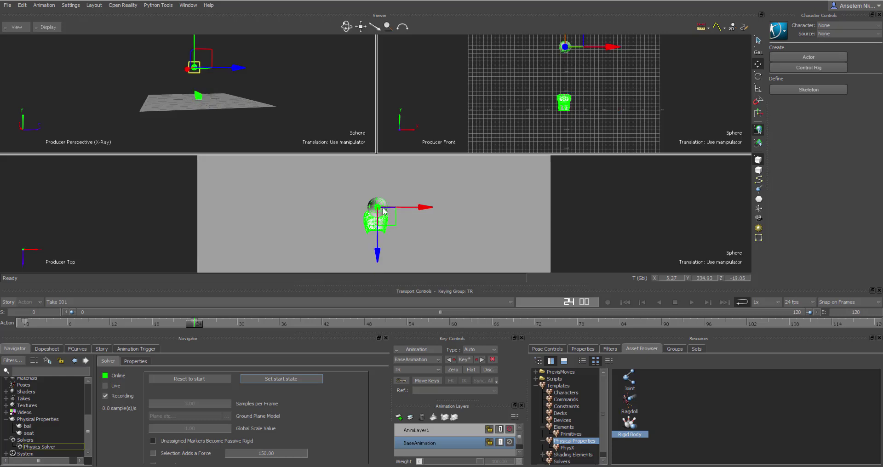
{"action": "left_click", "coordinate": [281, 378]}
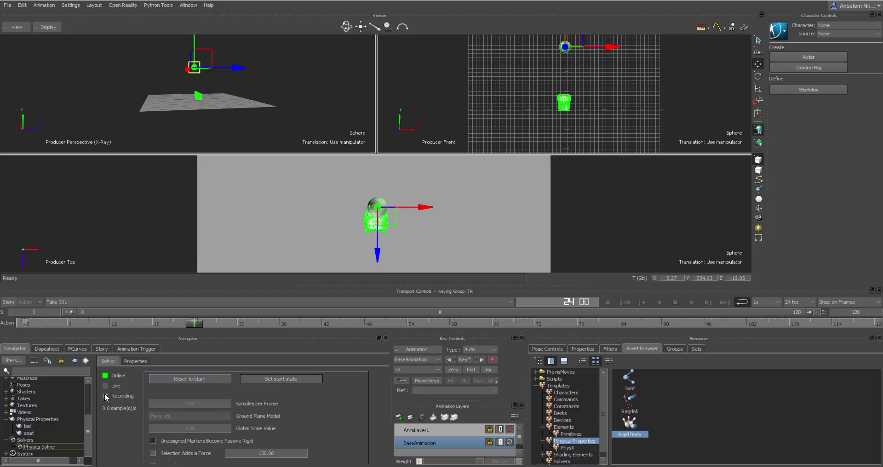
Return to frame 0 with nothing selected, make the solver live and play the simulation
{"action": "key", "text": "Home"}
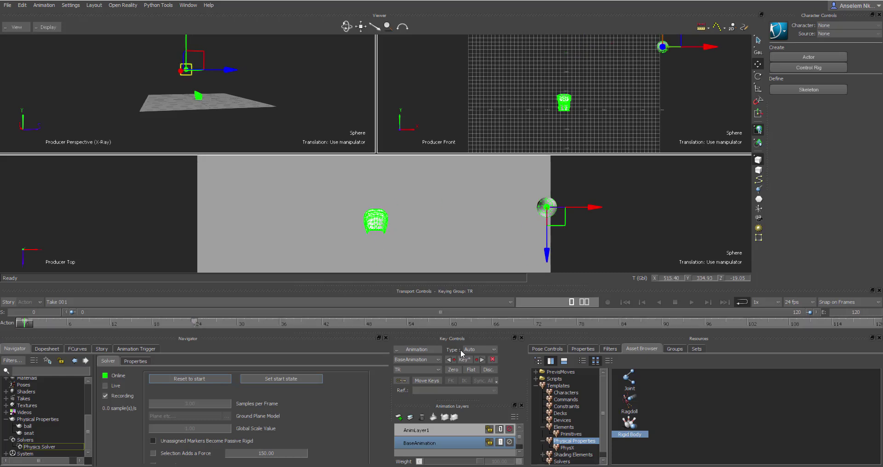
{"action": "left_click", "coordinate": [637, 210]}
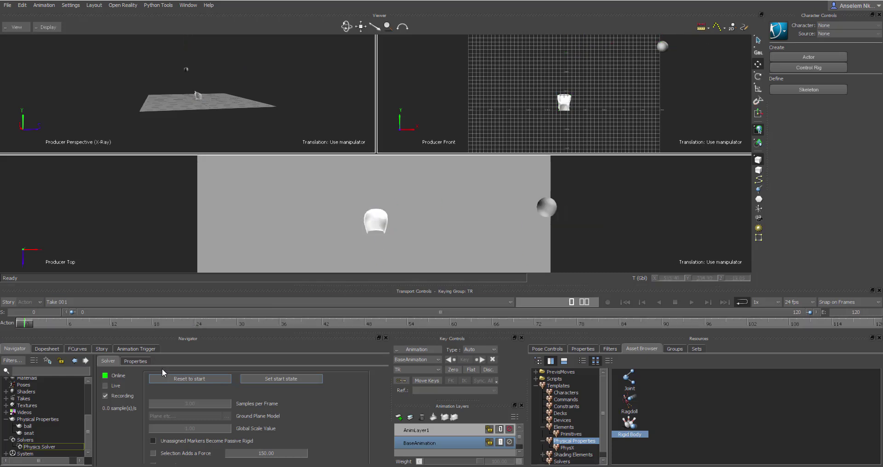
{"action": "left_click", "coordinate": [106, 386]}
{"action": "left_click", "coordinate": [693, 303]}
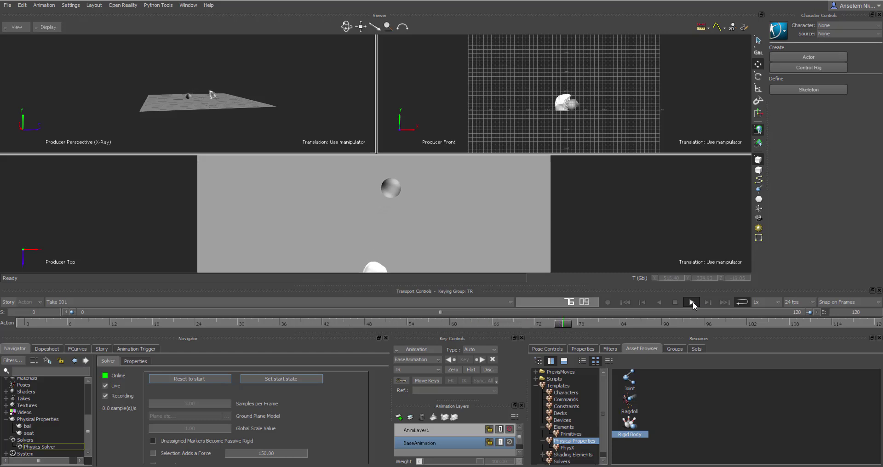
Show the simulation in a single perspective view, stop the playback and rewind to frame 0
{"action": "left_click", "coordinate": [17, 27]}
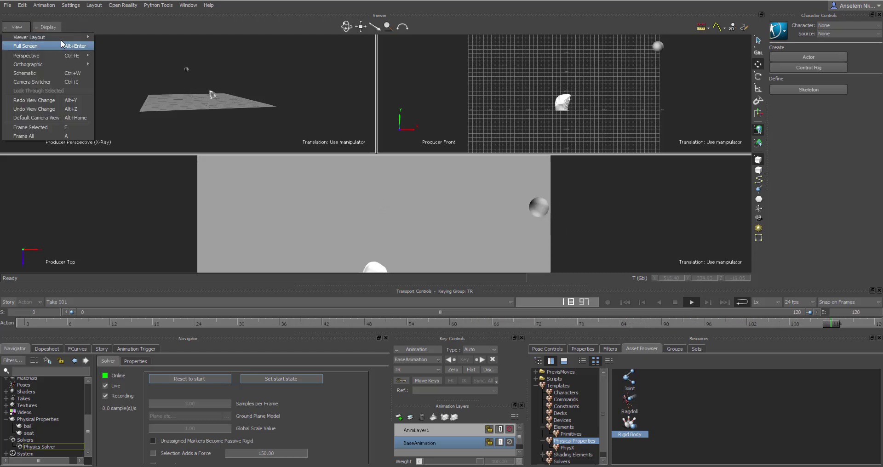
{"action": "mouse_move", "coordinate": [76, 38]}
{"action": "left_click", "coordinate": [118, 38]}
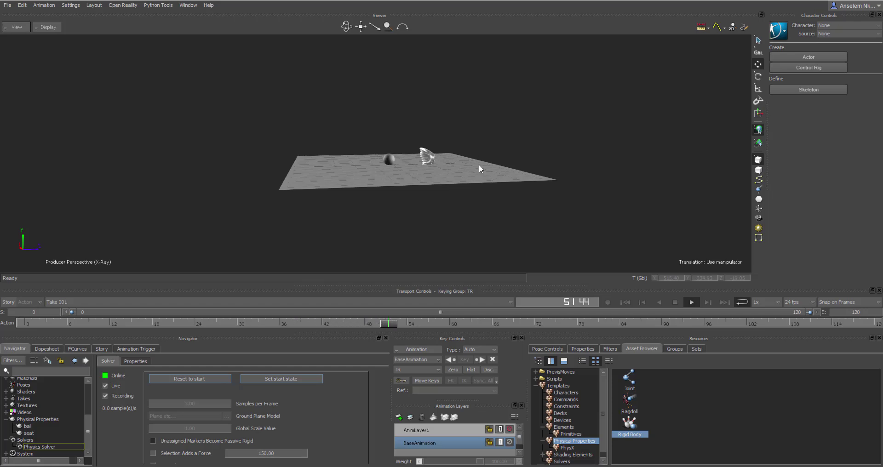
{"action": "scroll", "coordinate": [481, 168], "scroll_direction": "up", "scroll_amount": 3}
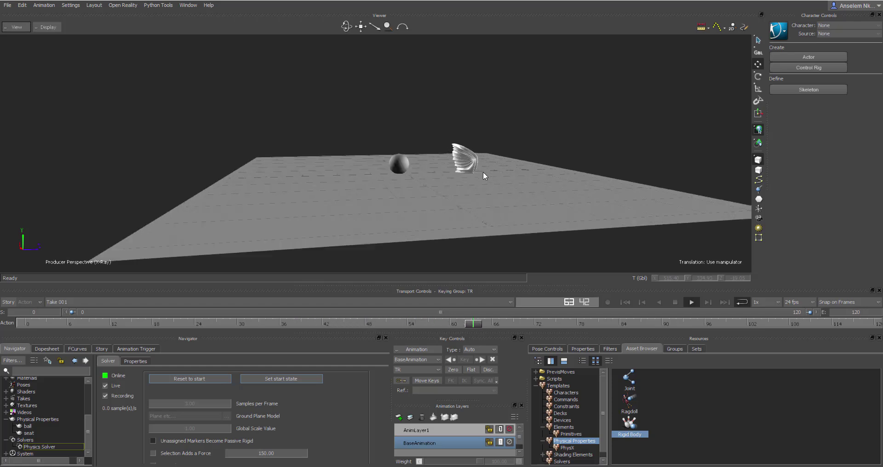
{"action": "left_click", "coordinate": [674, 301]}
{"action": "left_click", "coordinate": [625, 302]}
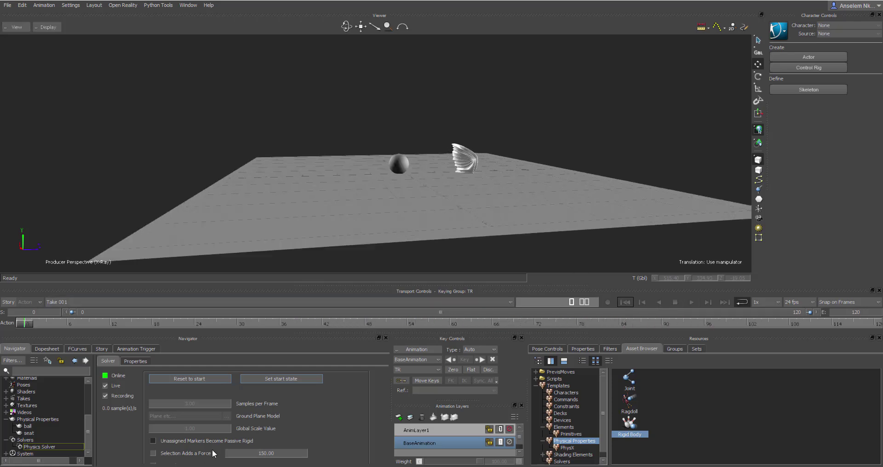
Reset the Physics Solver to its start state and play the simulation facing the armchair and sphere
{"action": "left_click", "coordinate": [194, 380]}
{"action": "left_click_drag", "start_coordinate": [498, 196], "coordinate": [423, 206]}
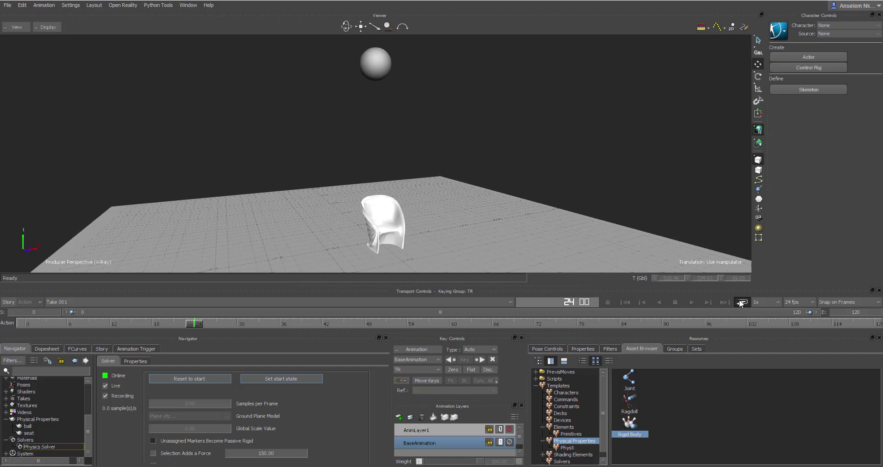
{"action": "left_click", "coordinate": [692, 302]}
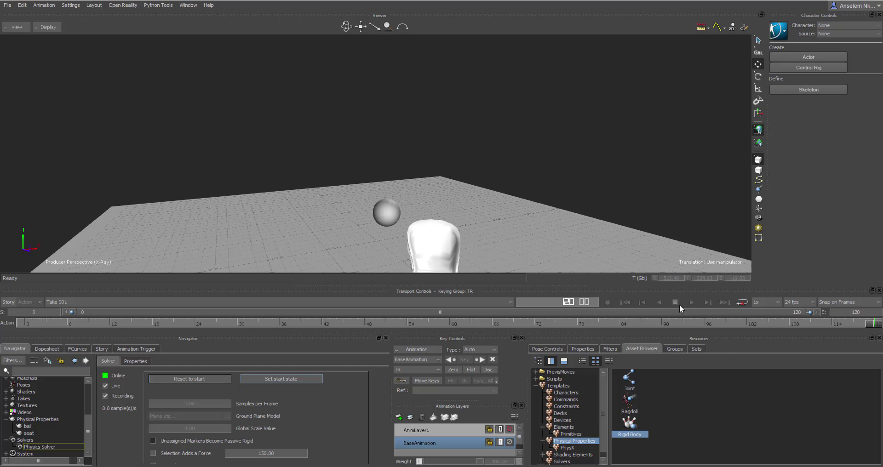
Display the PhysX templates in the Asset Browser and rewind the take to its start
{"action": "left_click", "coordinate": [567, 449]}
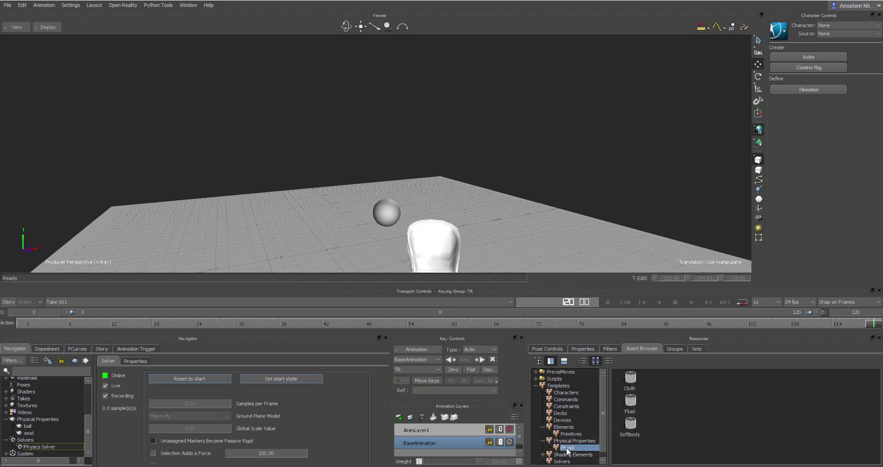
{"action": "key", "text": "Home"}
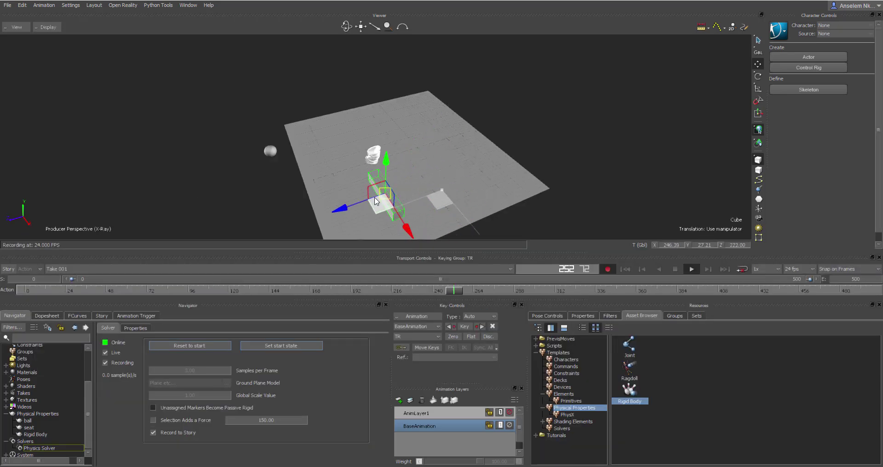
Stop the simulation recording and scrub through the recorded take to review the motion of the cube, sphere and armchair
{"action": "left_click", "coordinate": [674, 270]}
{"action": "left_click", "coordinate": [446, 262]}
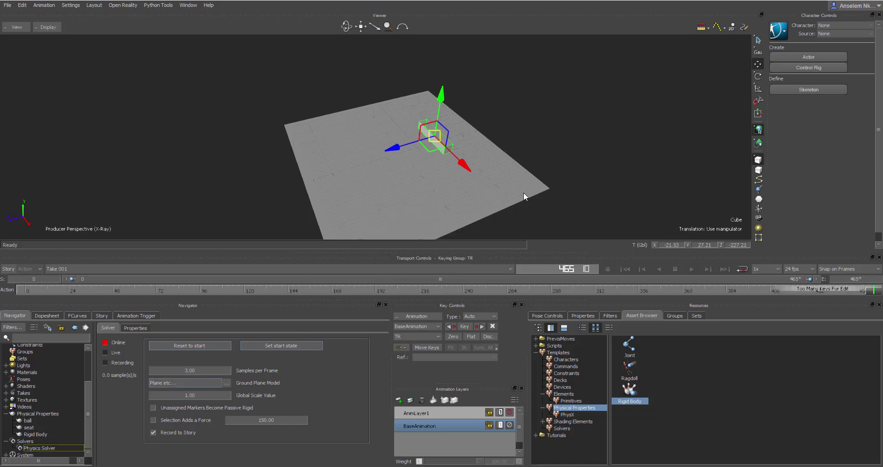
{"action": "left_click", "coordinate": [487, 291]}
{"action": "left_click_drag", "start_coordinate": [488, 291], "coordinate": [128, 291]}
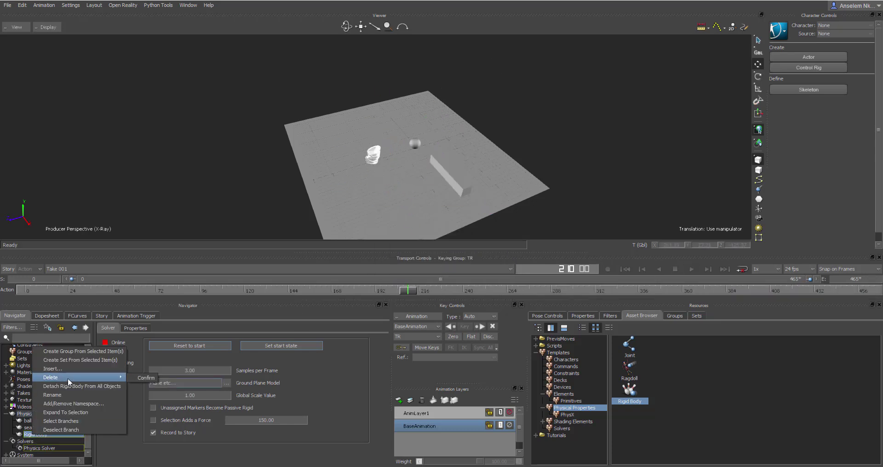
Play the recorded animation without the solver and rewind to frame 0
{"action": "key", "text": "space"}
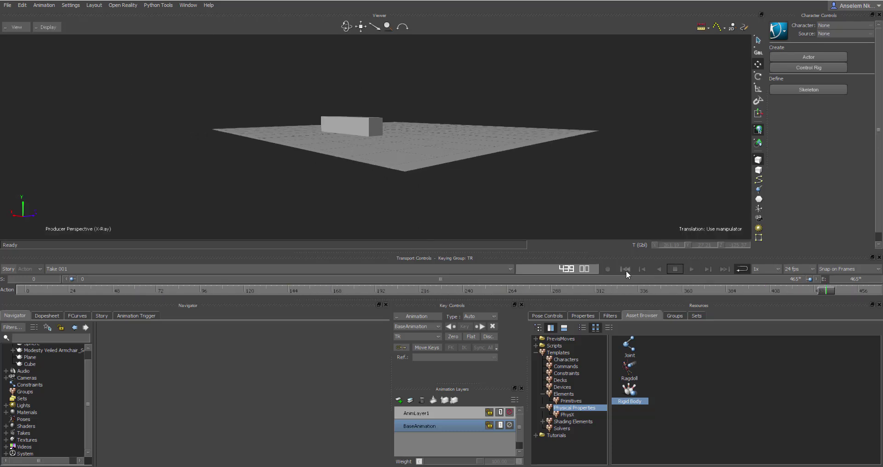
{"action": "left_click", "coordinate": [626, 269]}
{"action": "scroll", "coordinate": [37, 377], "scroll_direction": "up", "scroll_amount": 1}
{"action": "left_click", "coordinate": [50, 361]}
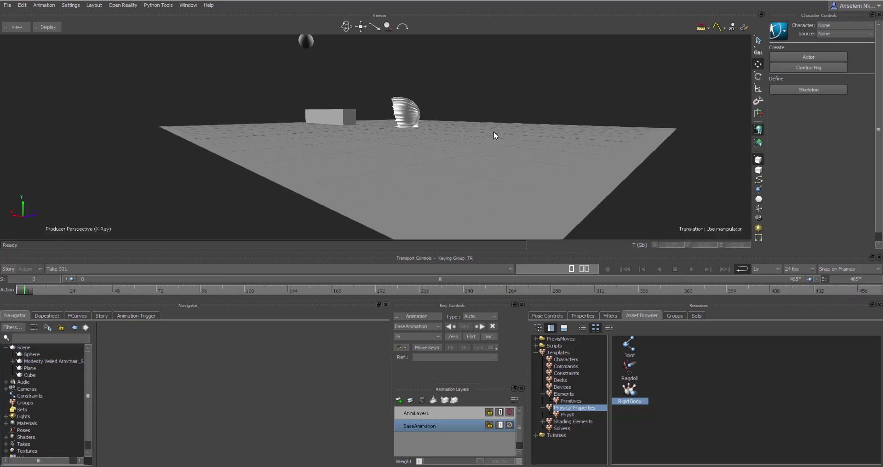